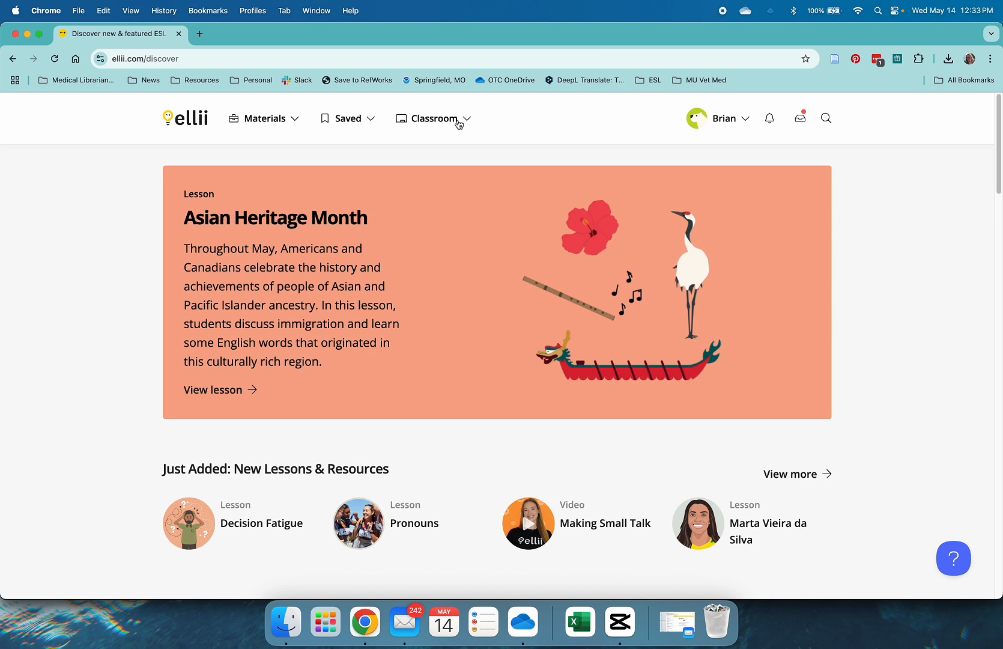
Step: Open the list of classes in the Classroom section
click(458, 122)
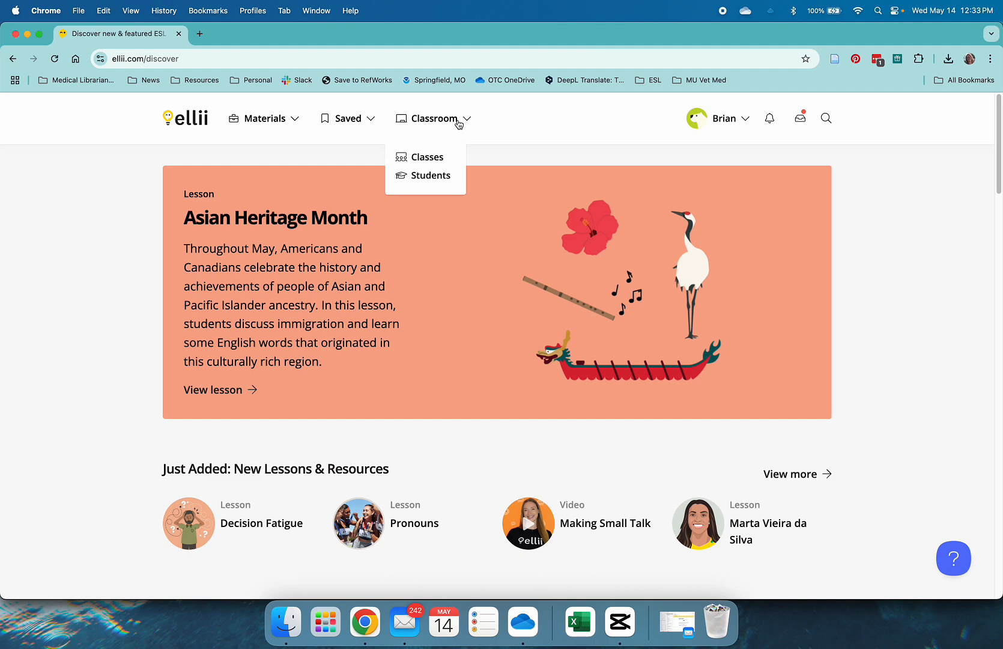
click(440, 158)
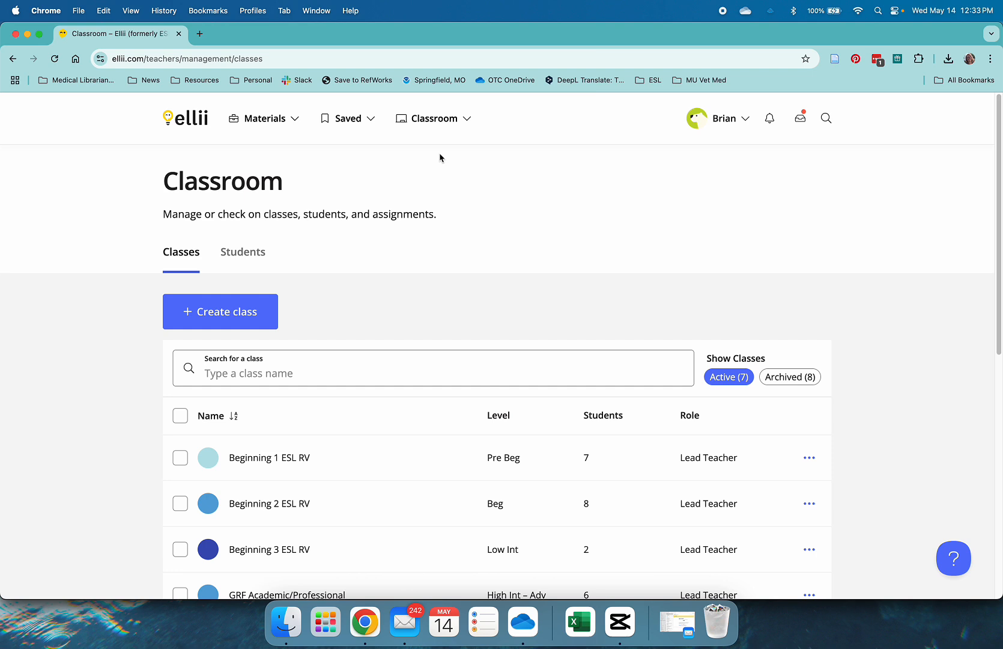
scroll(607, 278, down, 5)
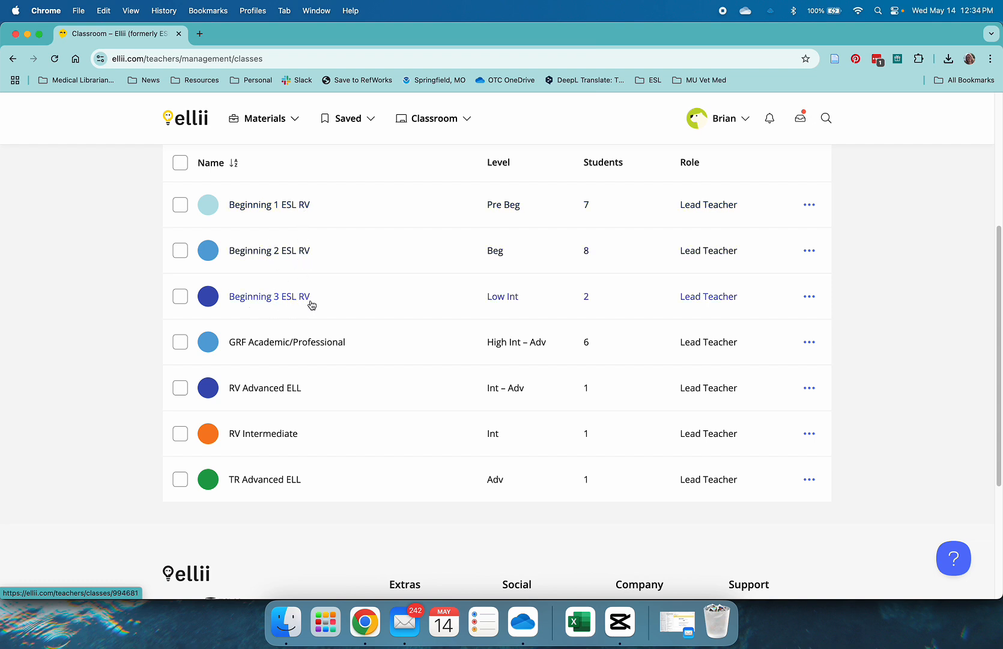
scroll(312, 305, up, 4)
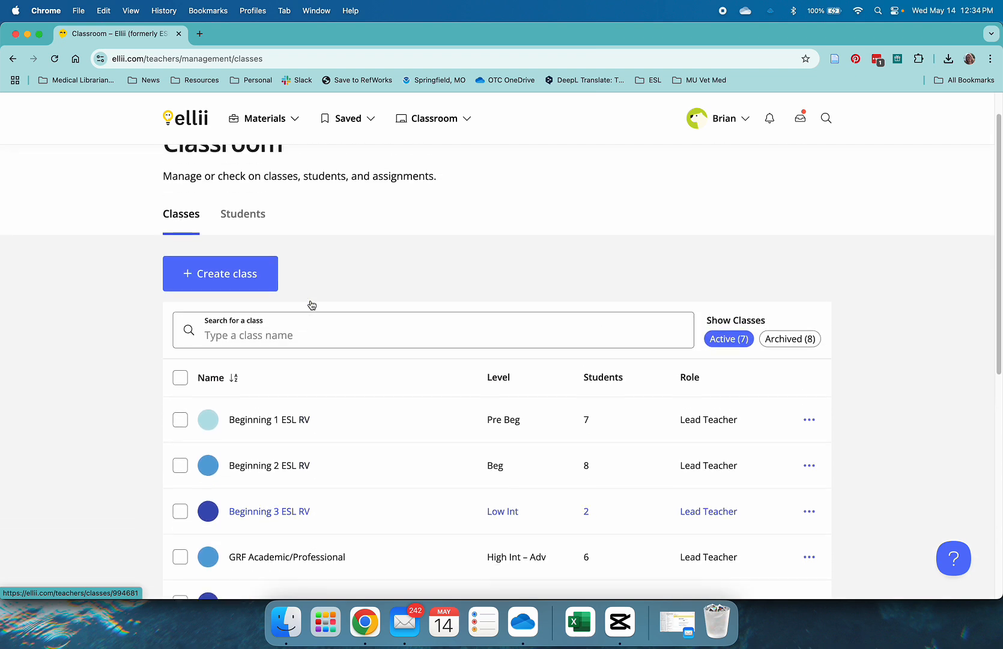
scroll(311, 303, up, 1)
Step: Start creating a new class and name it ELL BEG test
click(235, 300)
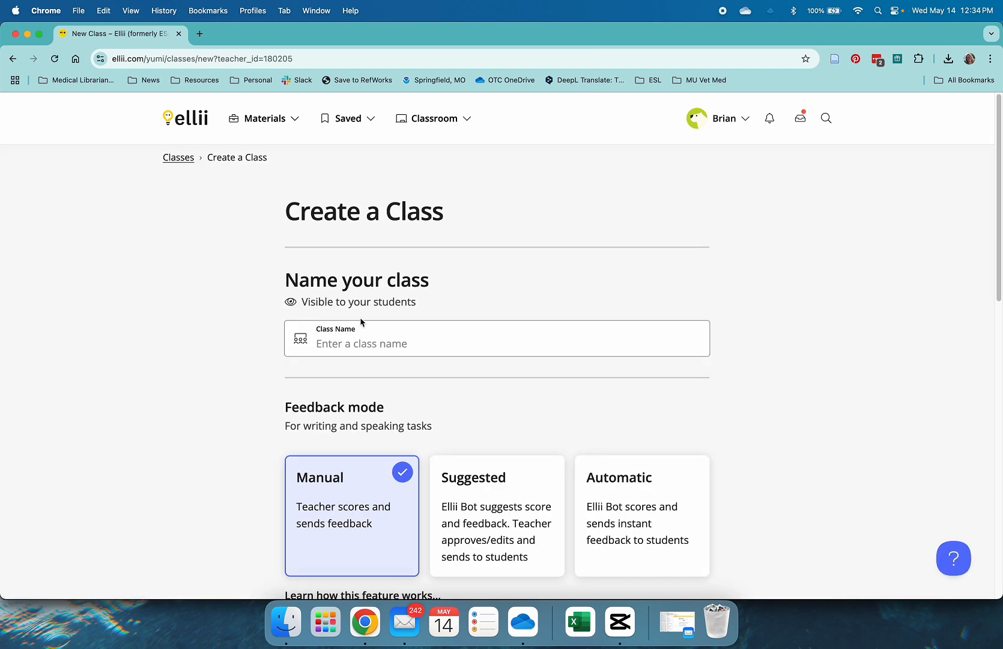
scroll(360, 322, down, 2)
click(361, 287)
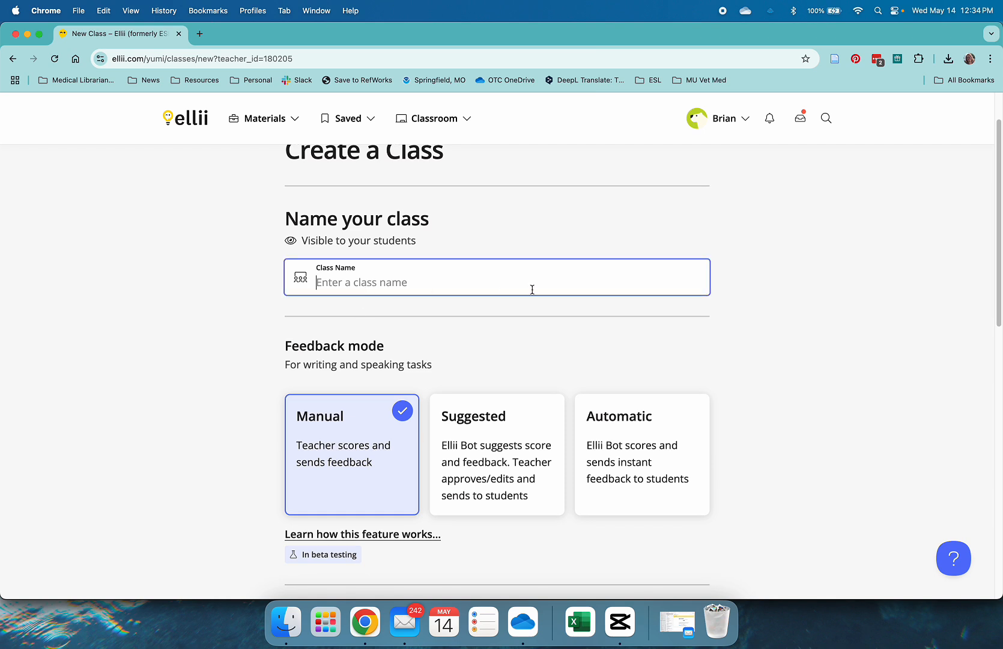
text(ELL BEG test)
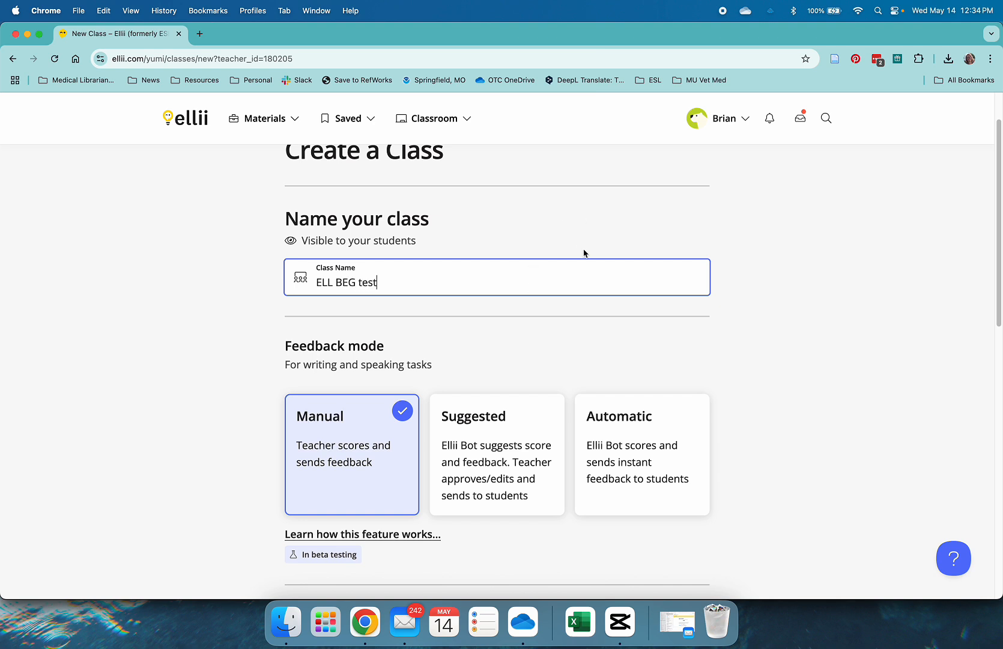
Step: Set the class level to Beg and the age group to Adults
scroll(329, 275, down, 3)
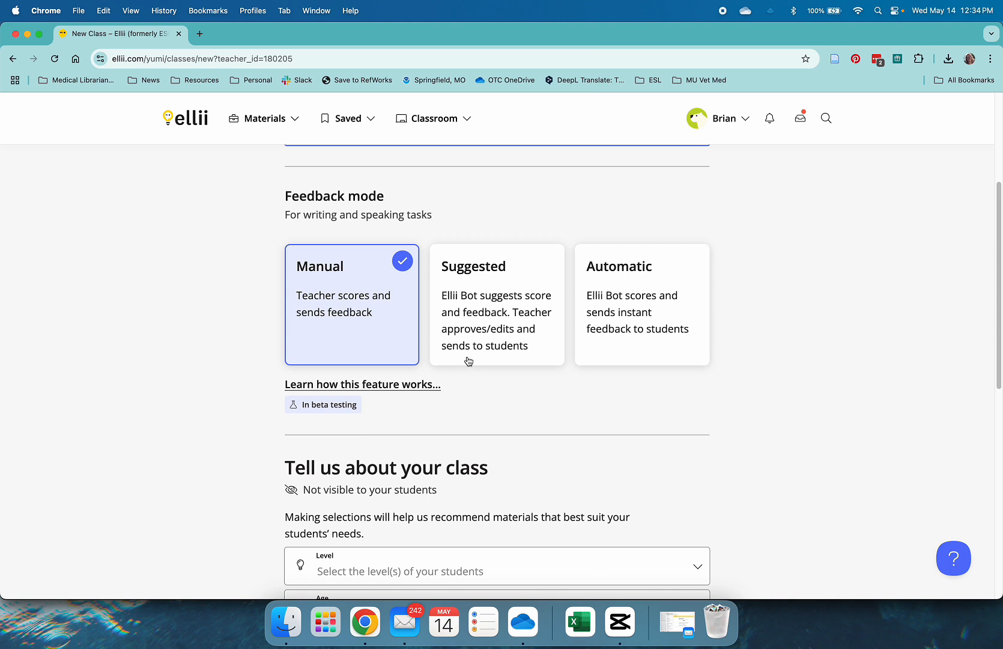
scroll(466, 359, down, 4)
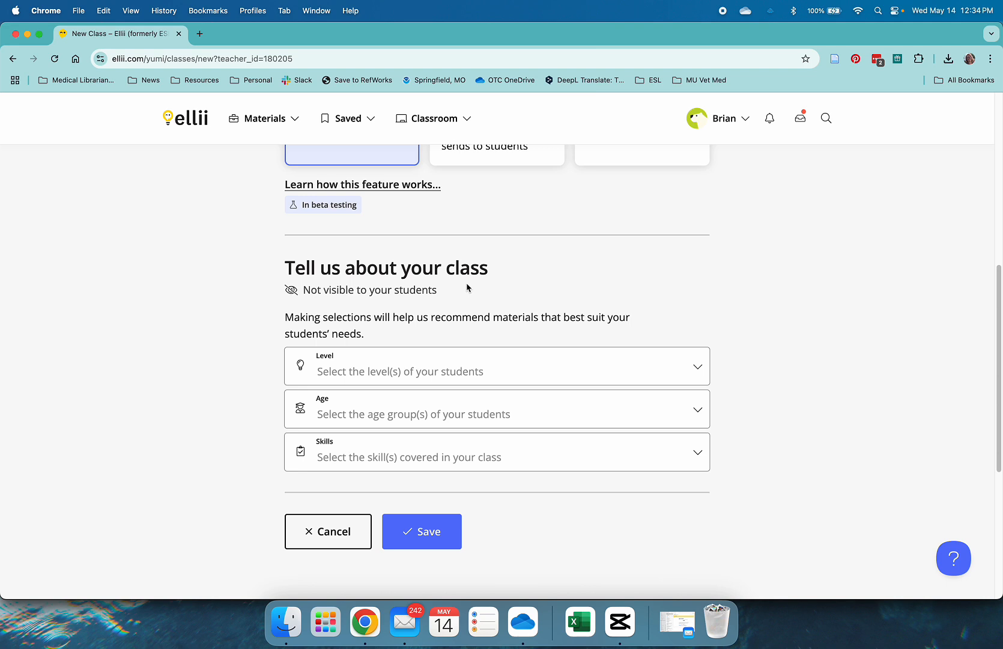
scroll(503, 324, down, 1)
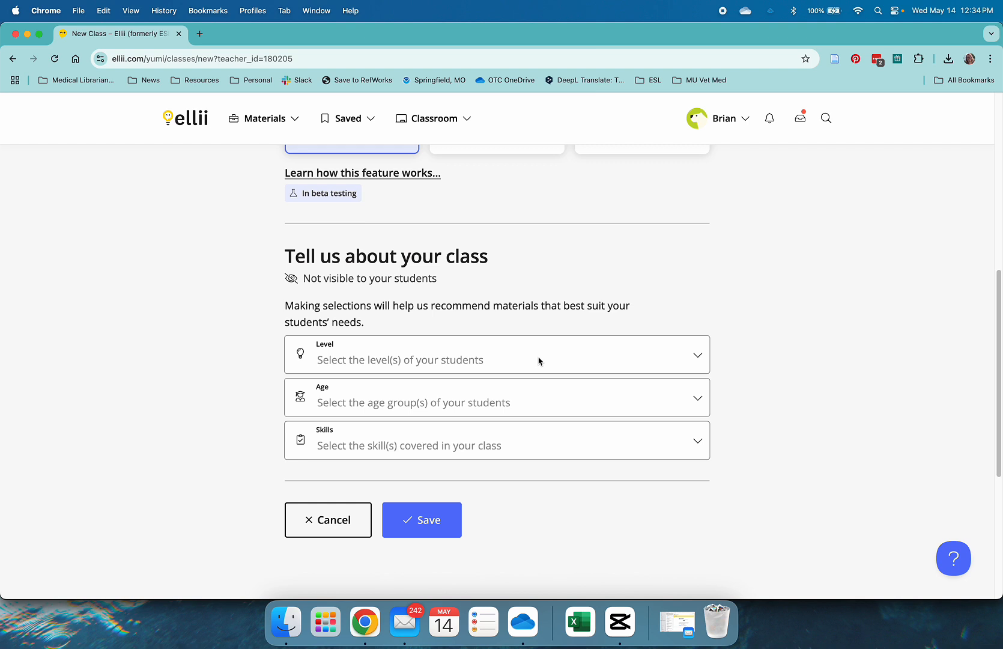
click(539, 360)
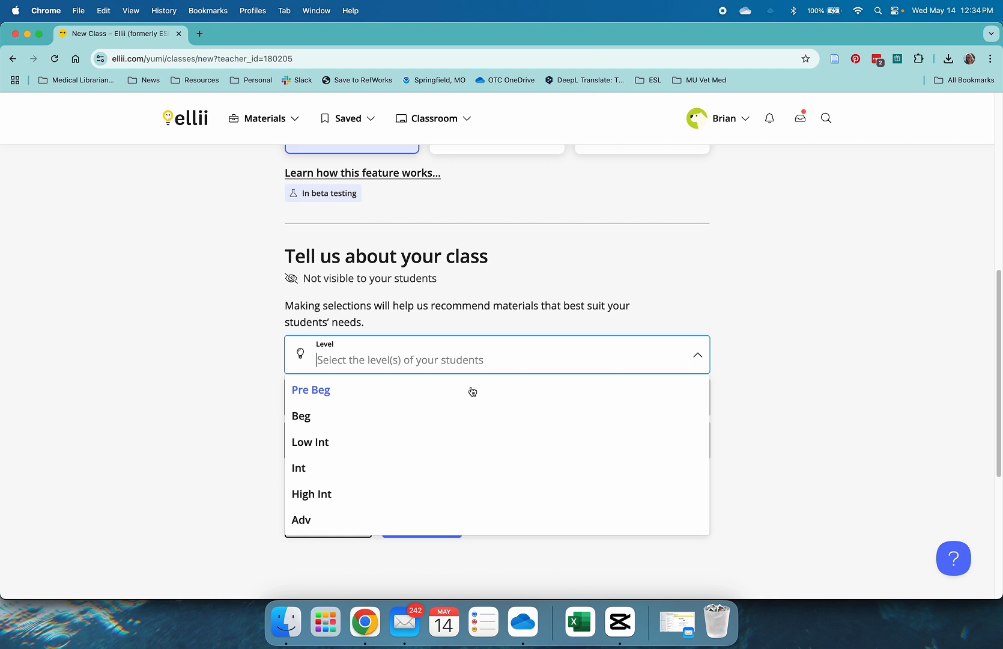
click(436, 415)
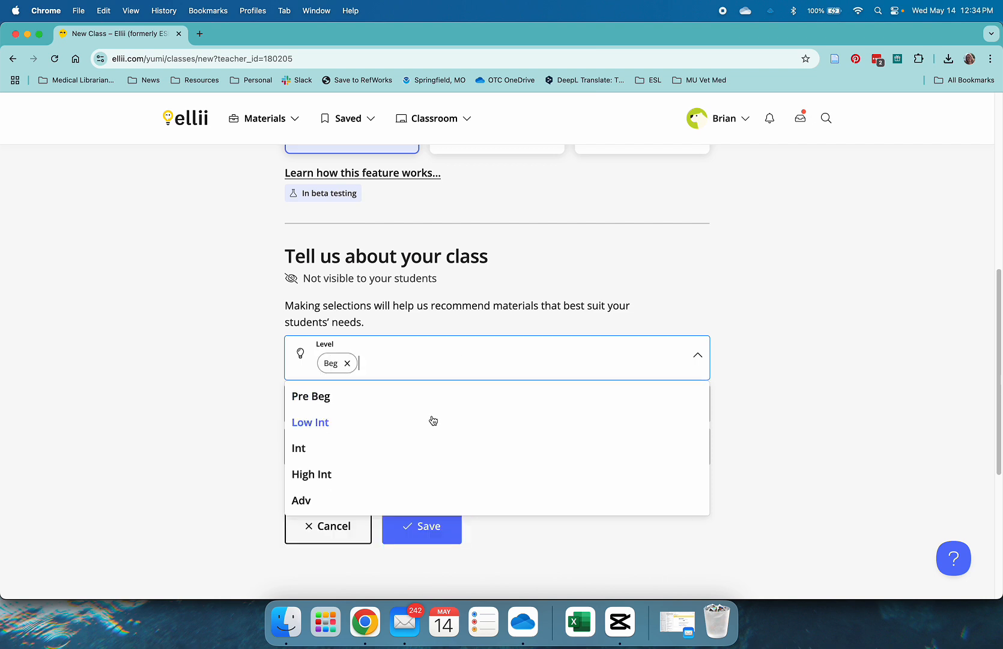
click(258, 391)
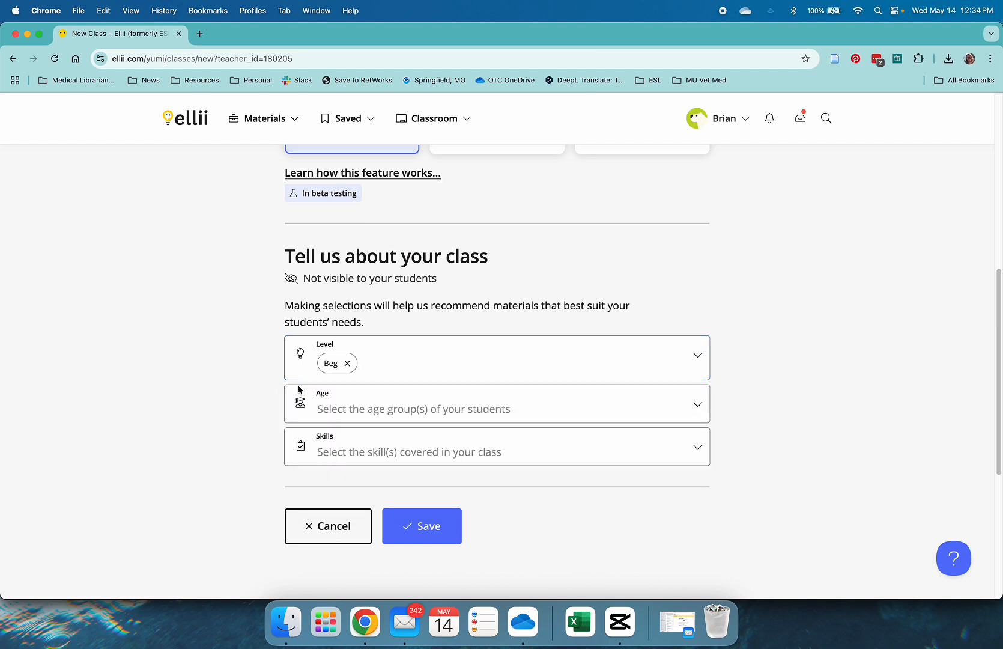
click(398, 408)
click(368, 491)
click(260, 460)
click(367, 467)
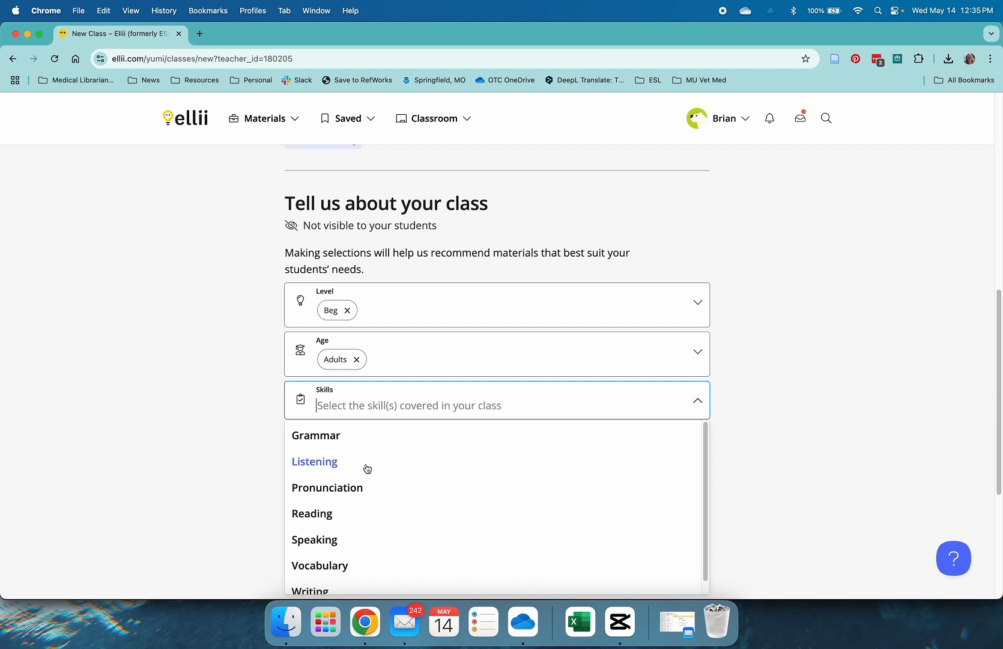
Step: Choose Listening as the class skill and save the new class
click(364, 470)
click(235, 442)
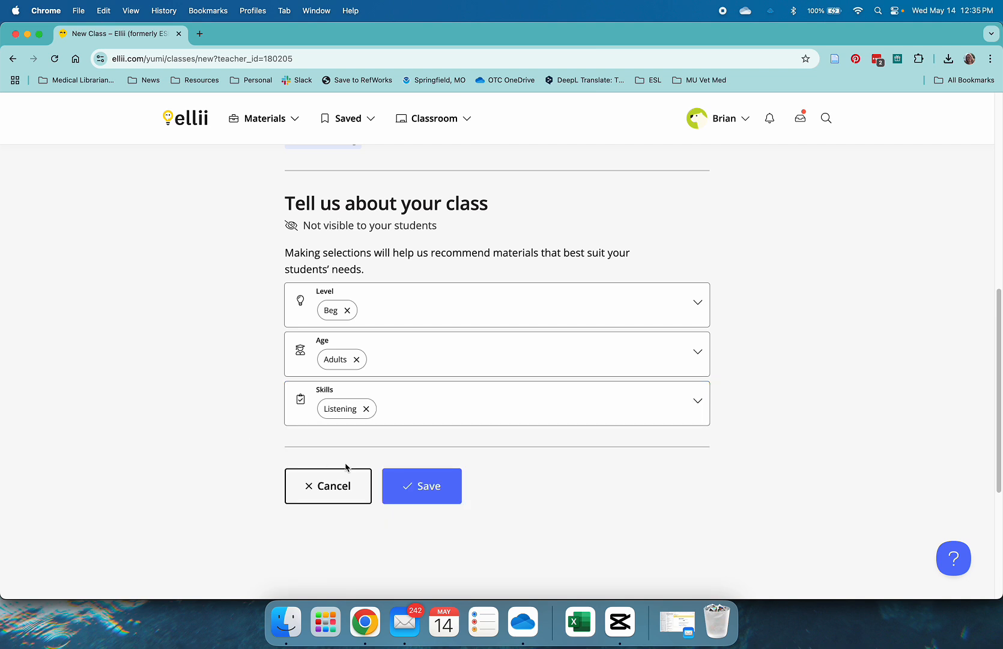
click(440, 491)
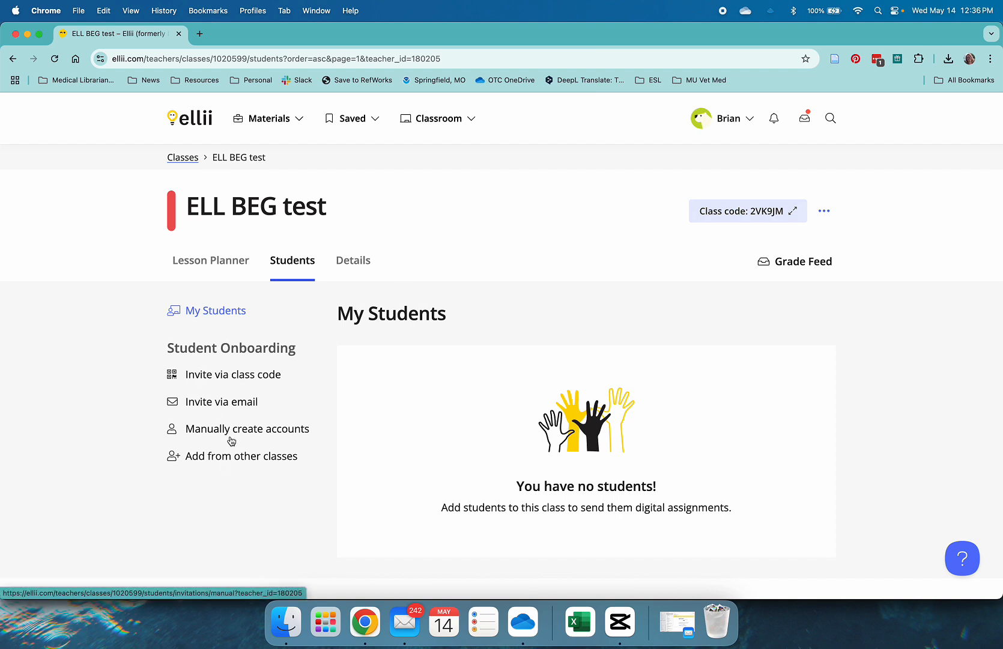
Step: Start manually creating a student account with first name Test and last name Smith
click(262, 430)
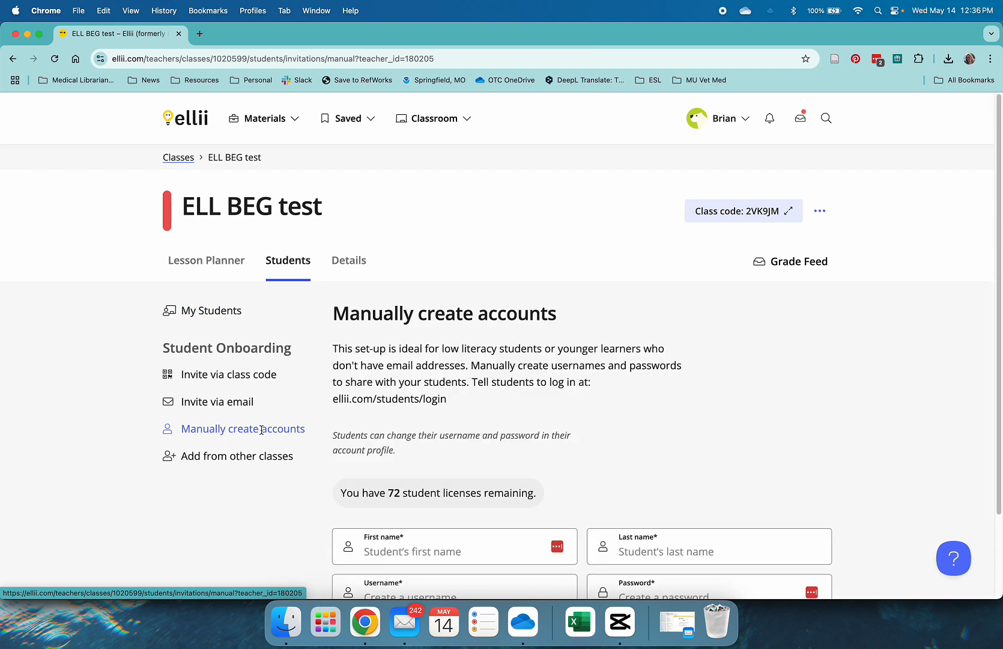
scroll(663, 446, down, 3)
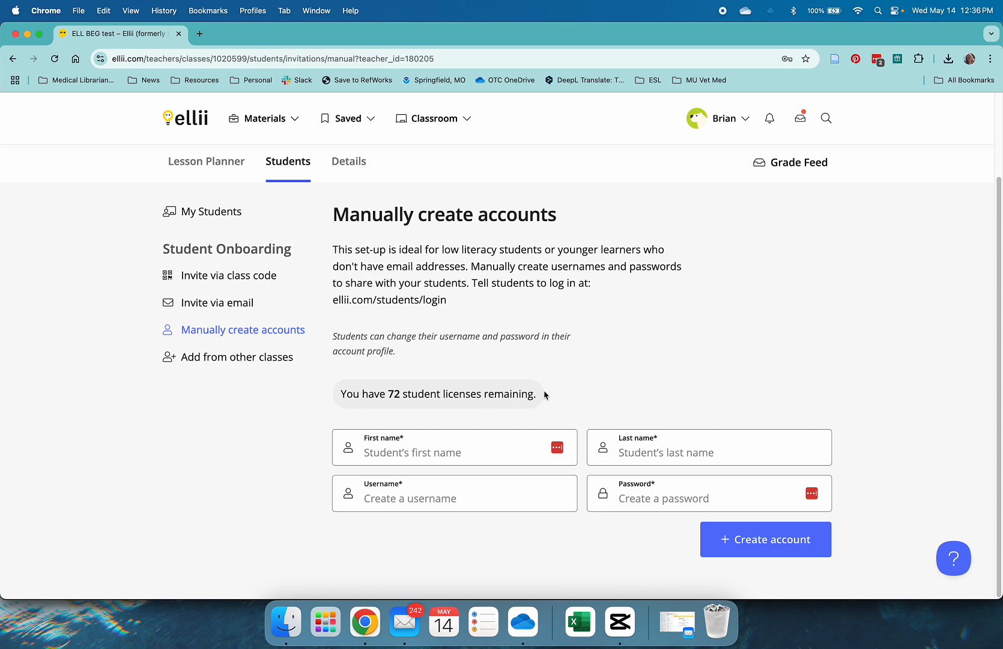
click(458, 451)
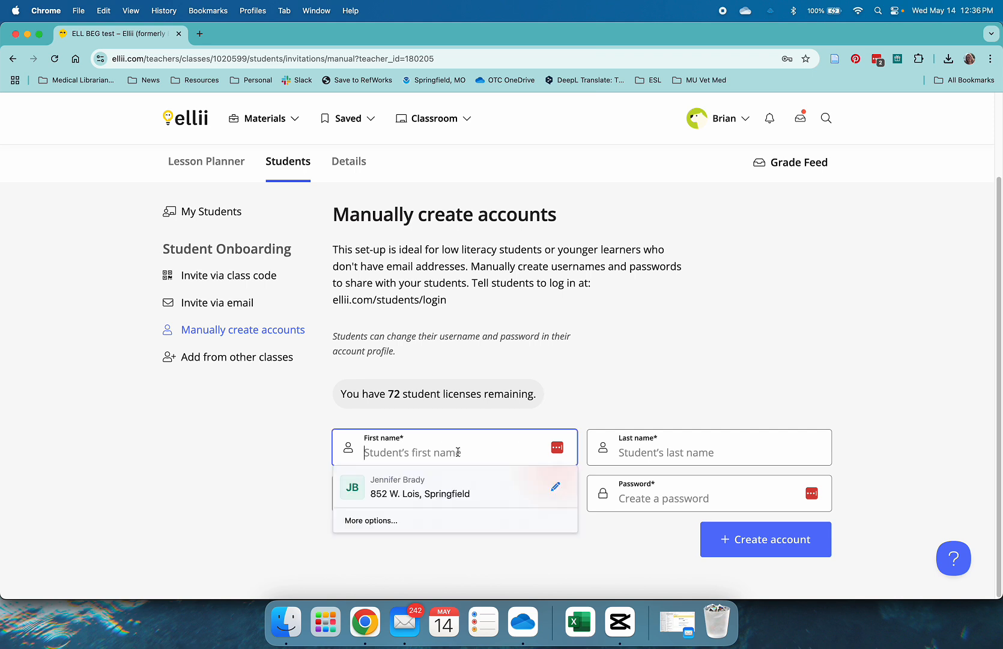
text(Test)
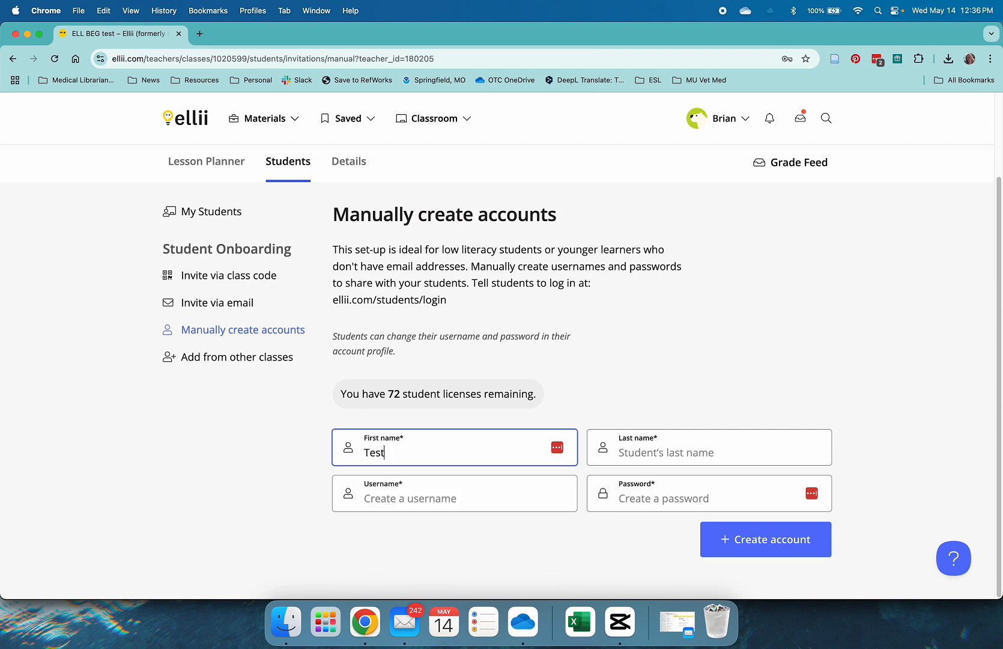
key(Tab)
text(Smith)
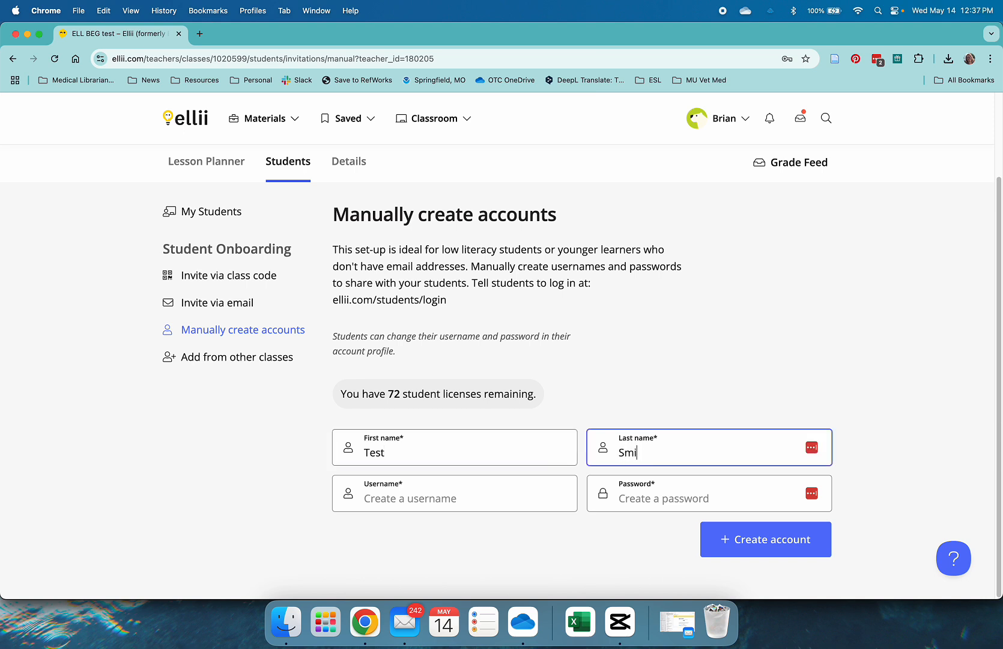
key(Tab)
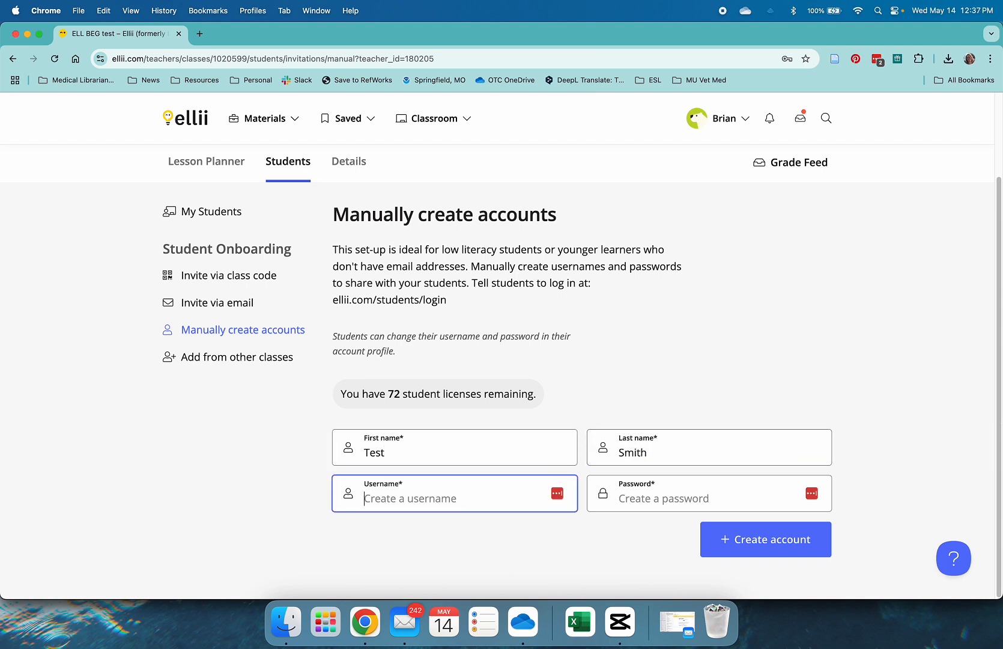
Step: Enter TestSm as the student's username
text(TestSm)
key(Tab)
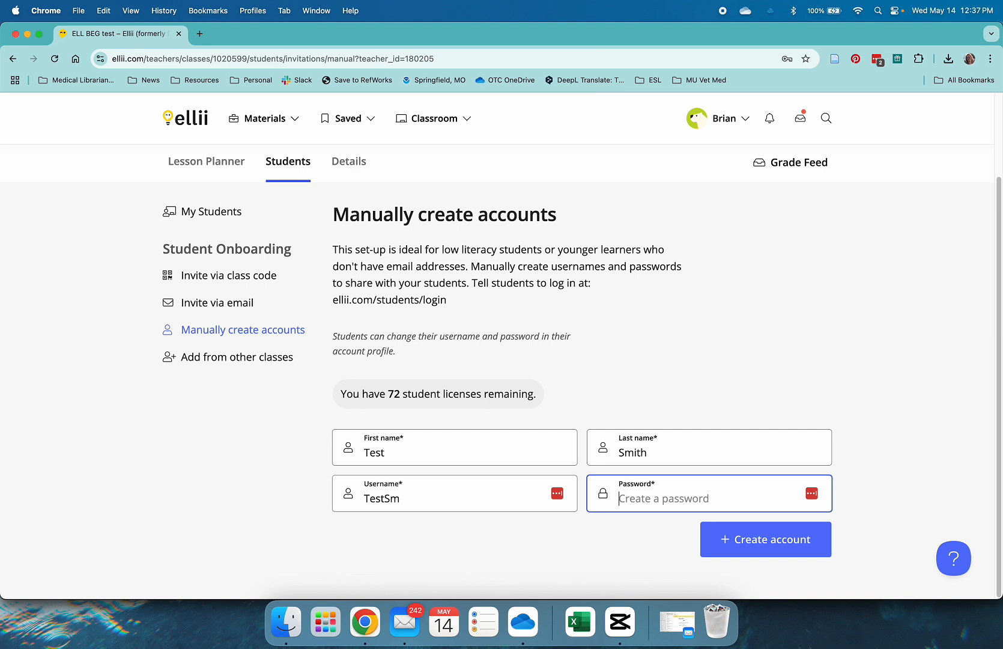
Step: Enter the student account password, dismissing the browser's password suggestions
text(••••)
key(BackSpace)
key(BackSpace)
key(BackSpace)
key(BackSpace)
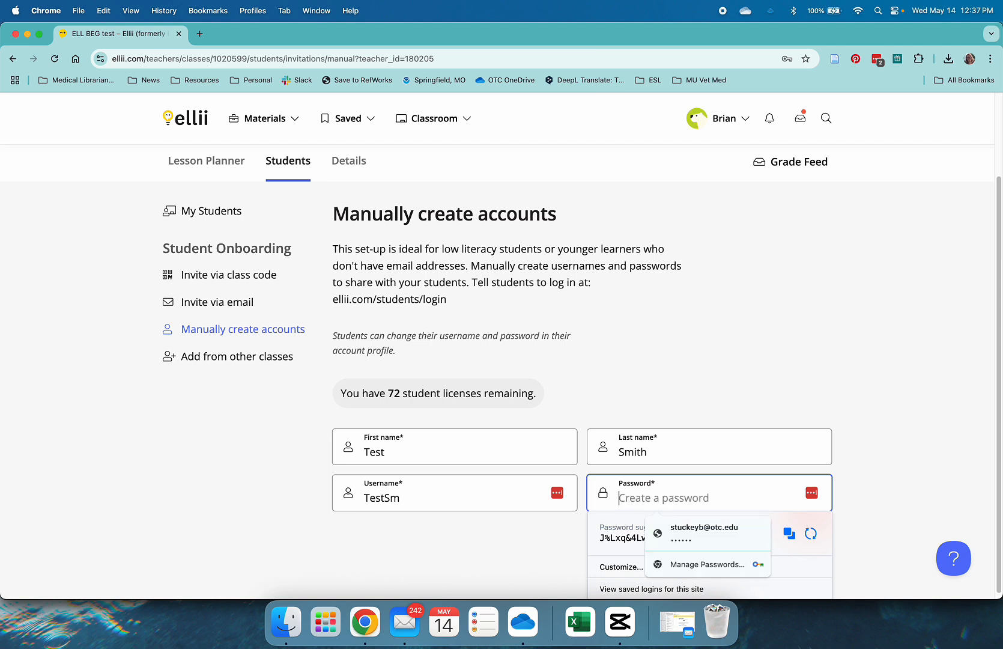
click(899, 474)
click(758, 499)
text(•)
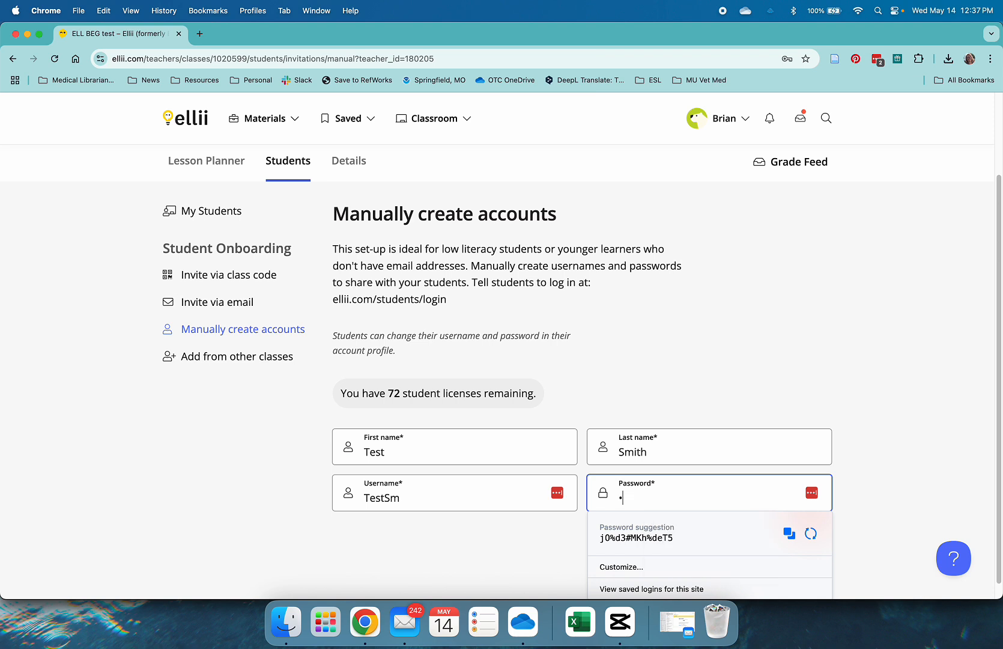
text(••••••••)
click(796, 412)
click(671, 503)
click(756, 377)
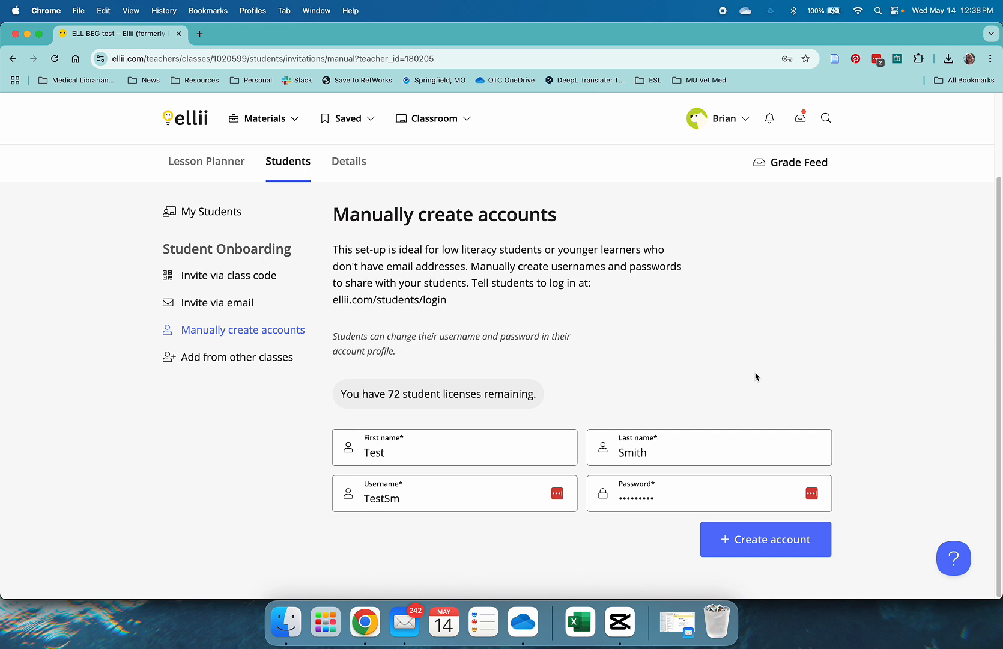
Step: Create the student account, decline the password manager prompt, and close the confirmation
click(744, 547)
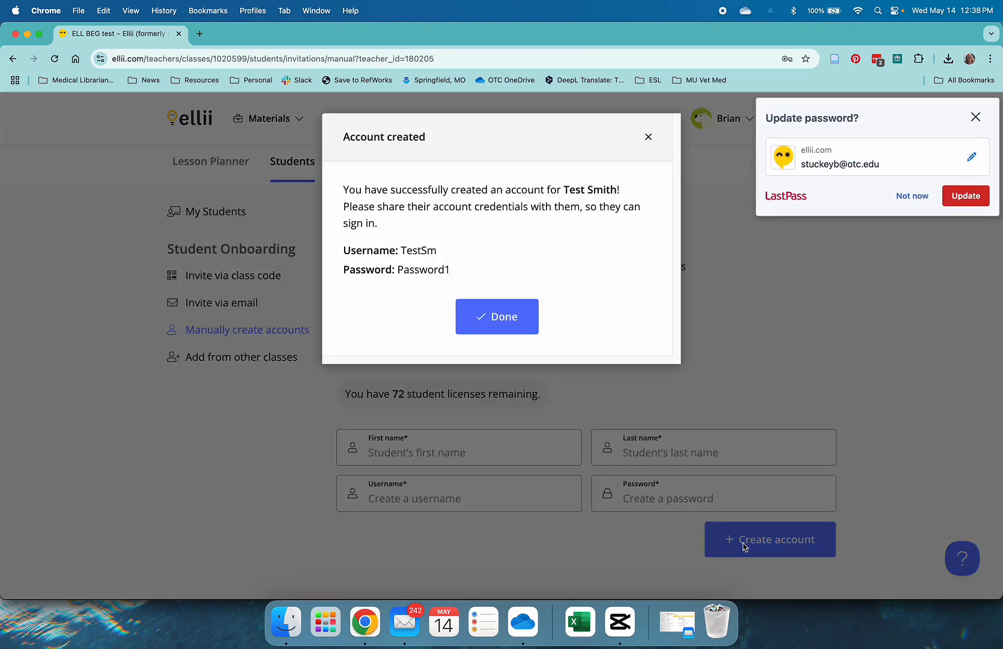
click(974, 118)
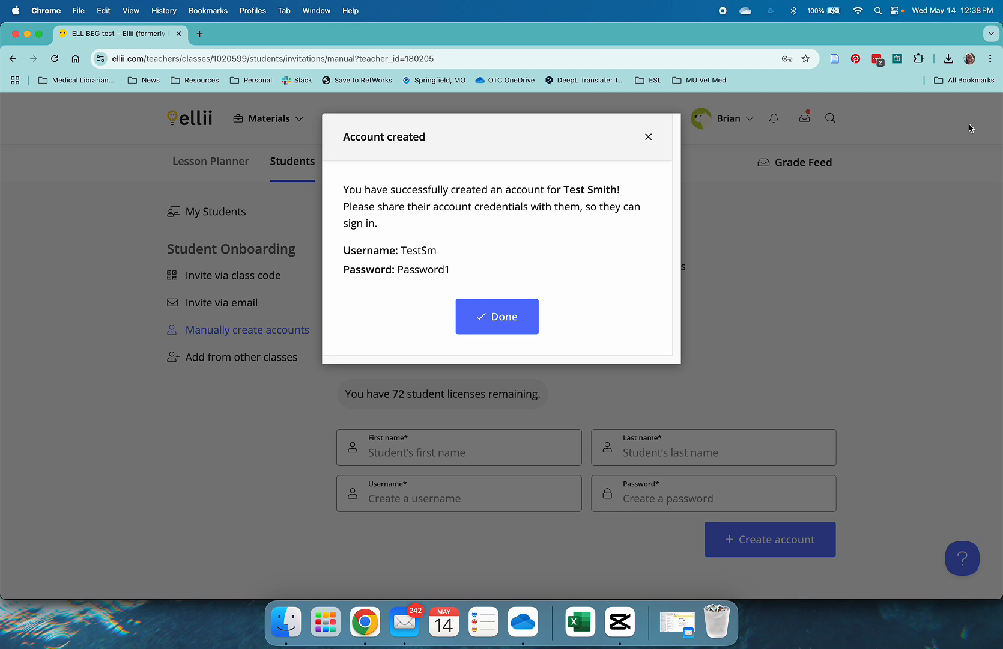
click(499, 324)
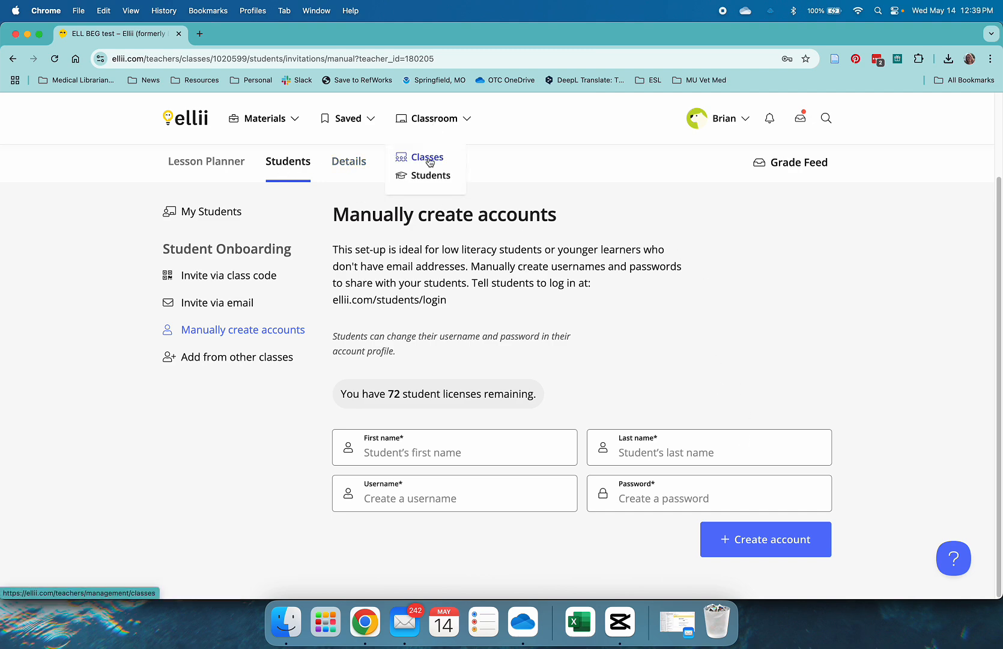
Step: Return to the classes list, open the ELL BEG test class, and view its students
click(428, 158)
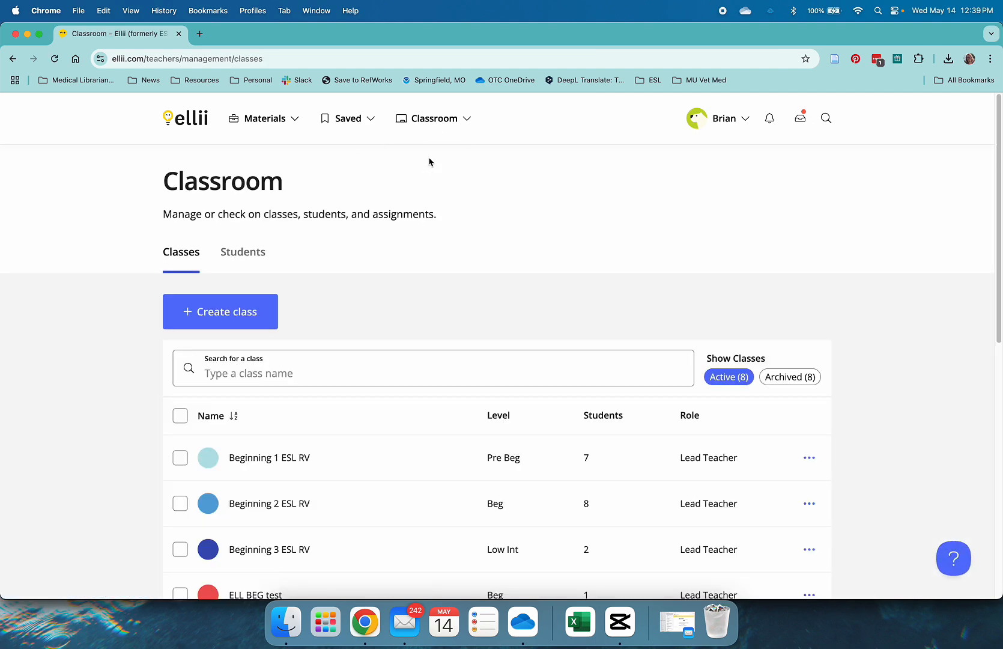
scroll(429, 269, down, 3)
scroll(349, 387, down, 4)
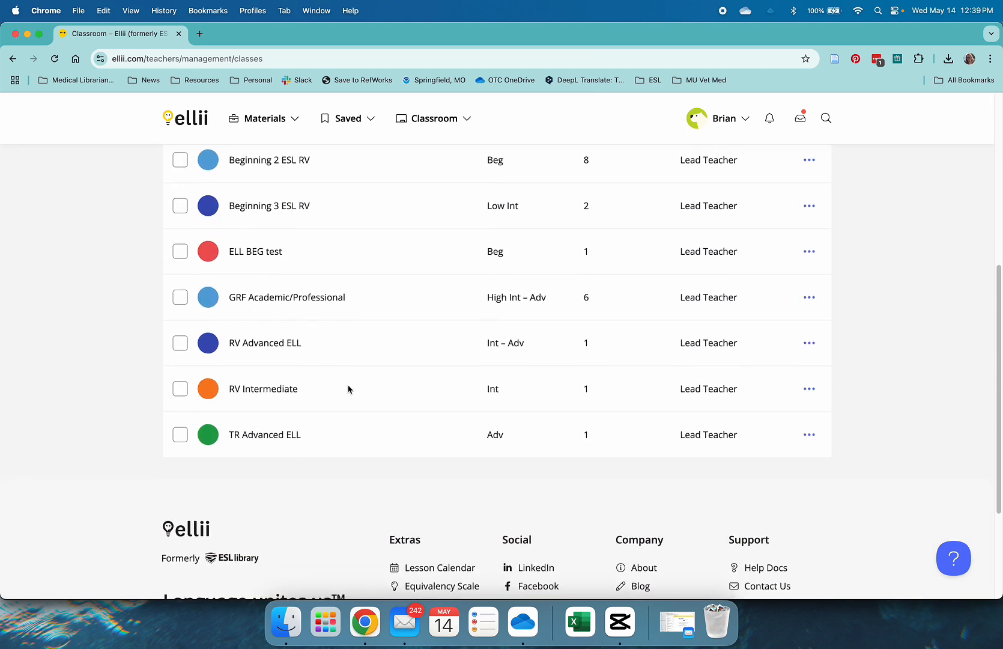
scroll(328, 404, up, 1)
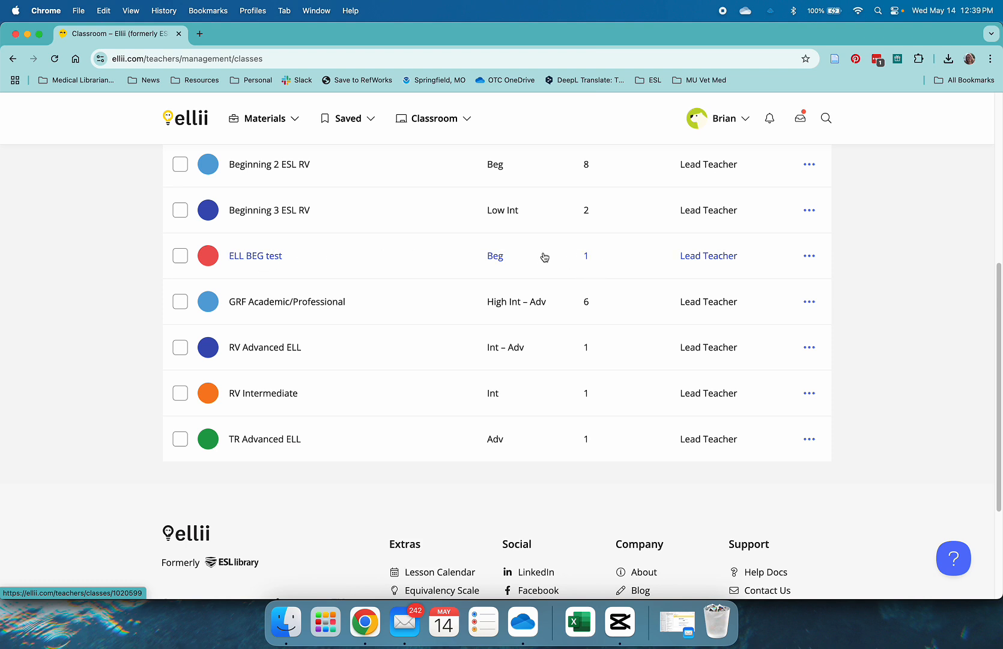
click(251, 260)
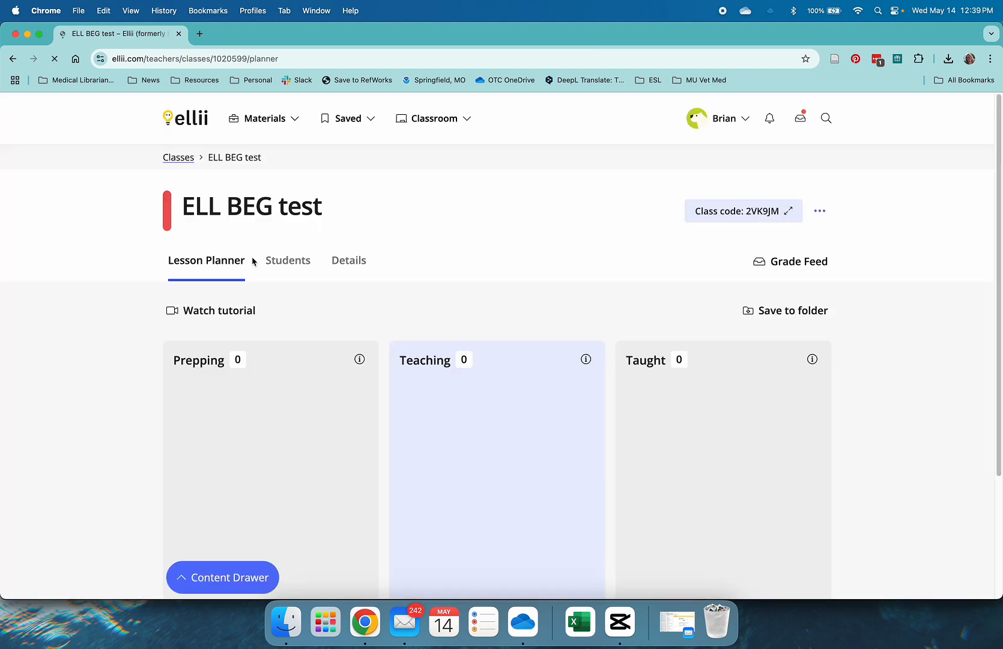
scroll(396, 264, down, 3)
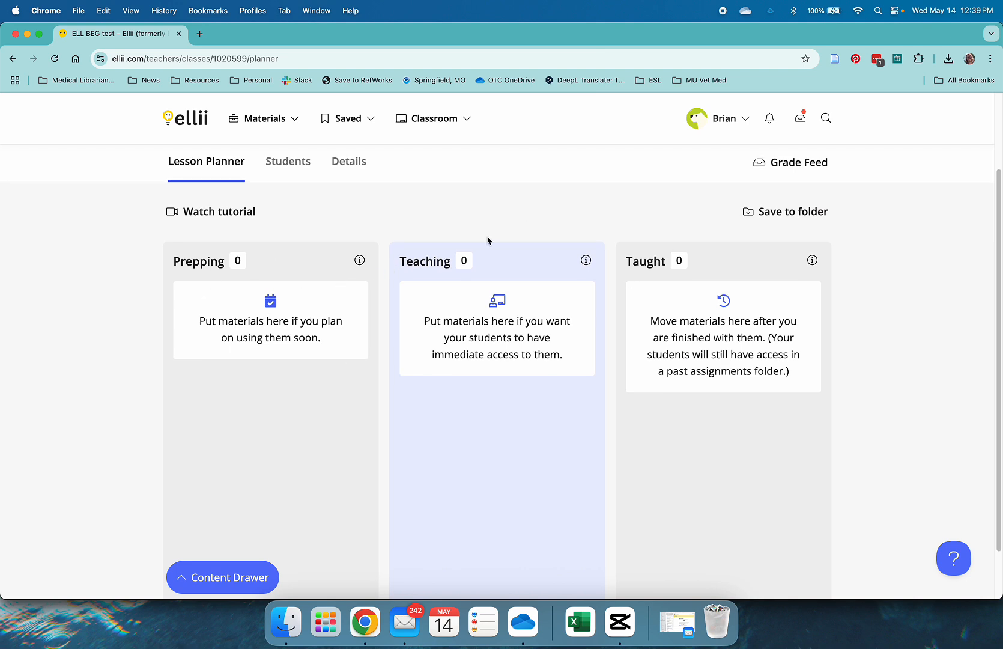
scroll(351, 251, up, 3)
click(293, 265)
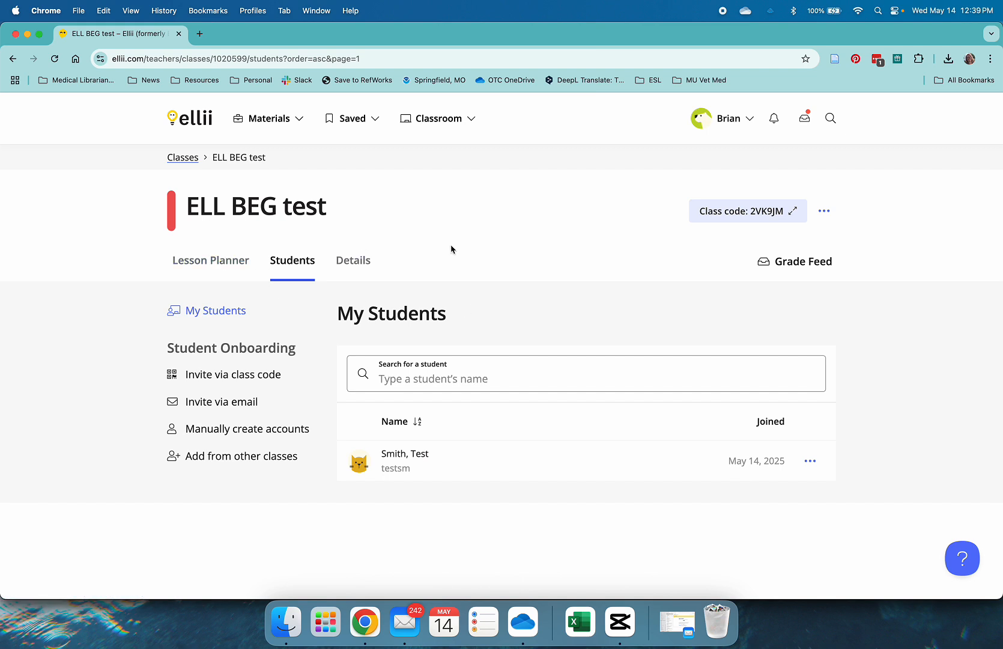
Step: Search the Ellii materials for casas
click(828, 122)
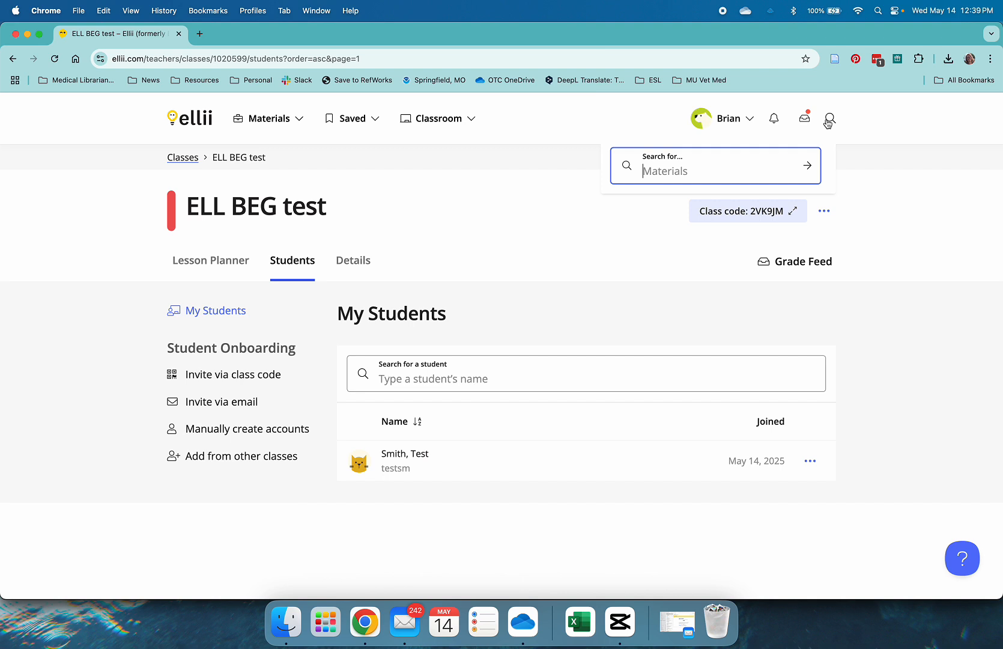
text(casas)
key(Return)
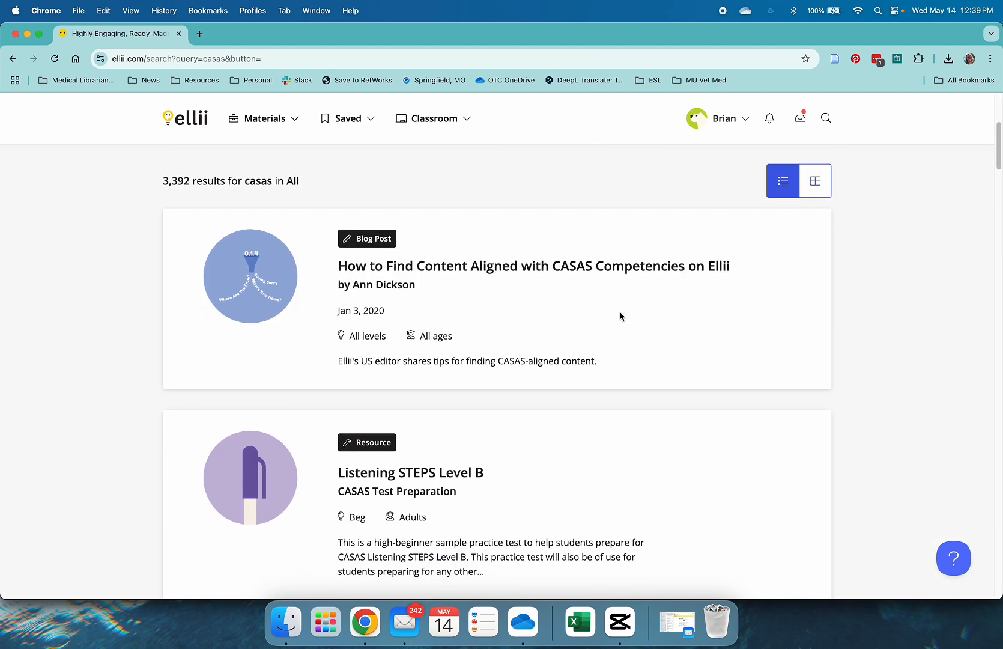
Step: Open the CASAS Test Preparation collection from the Listening STEPS Level B result and open Listening STEPS Level A
scroll(620, 317, down, 1)
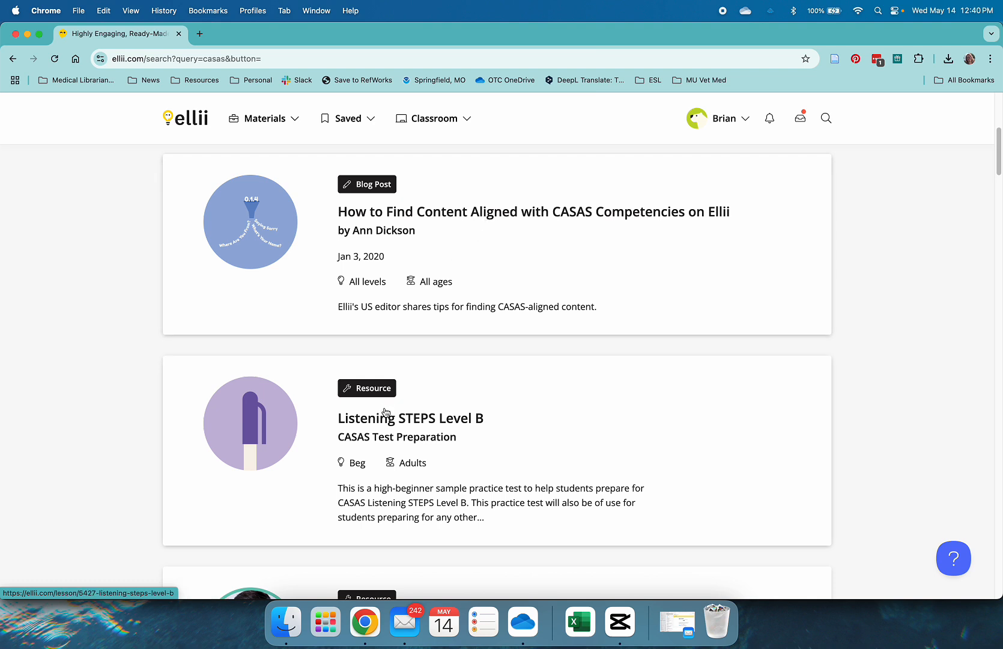
scroll(614, 405, down, 1)
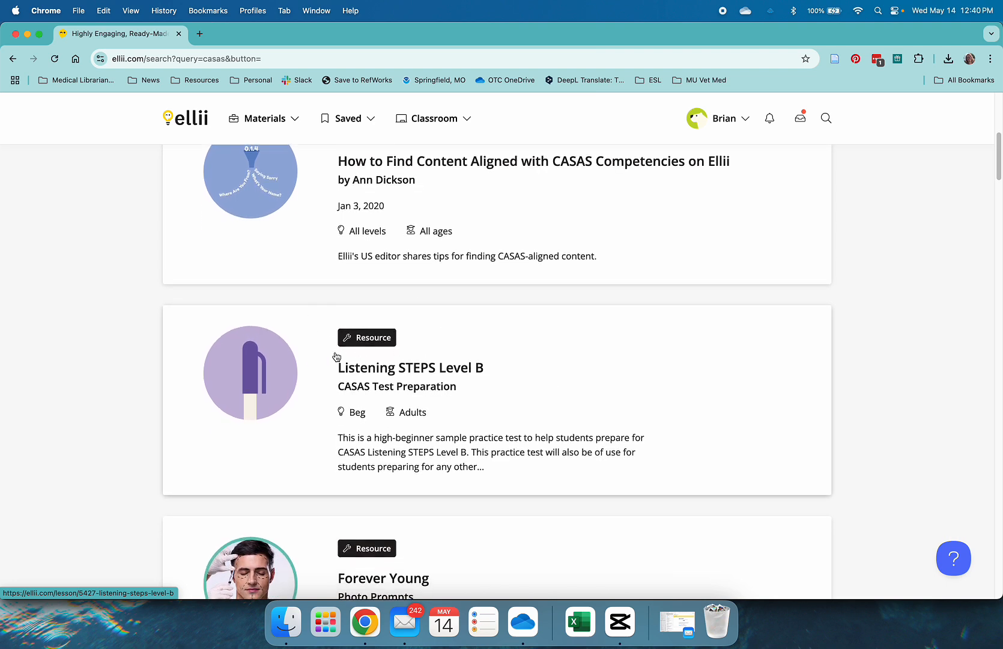
click(433, 392)
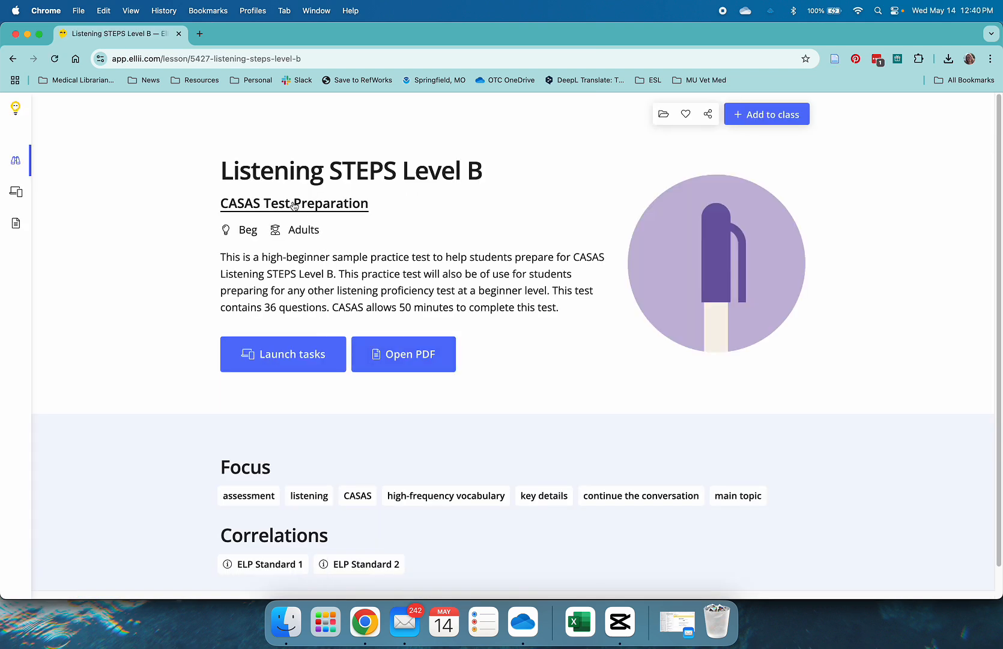
click(309, 209)
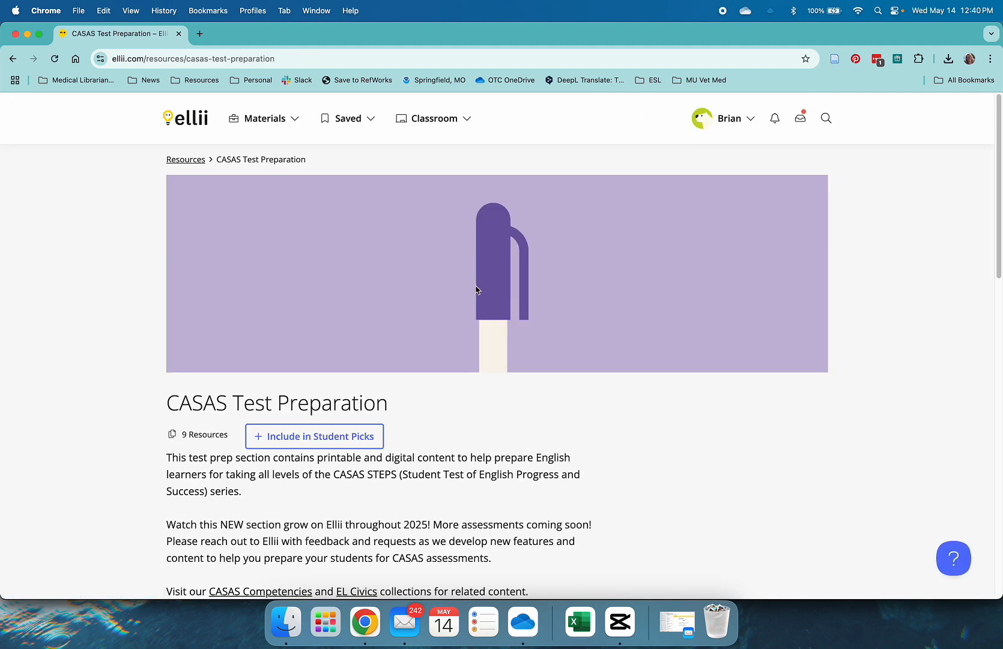
scroll(467, 285, down, 7)
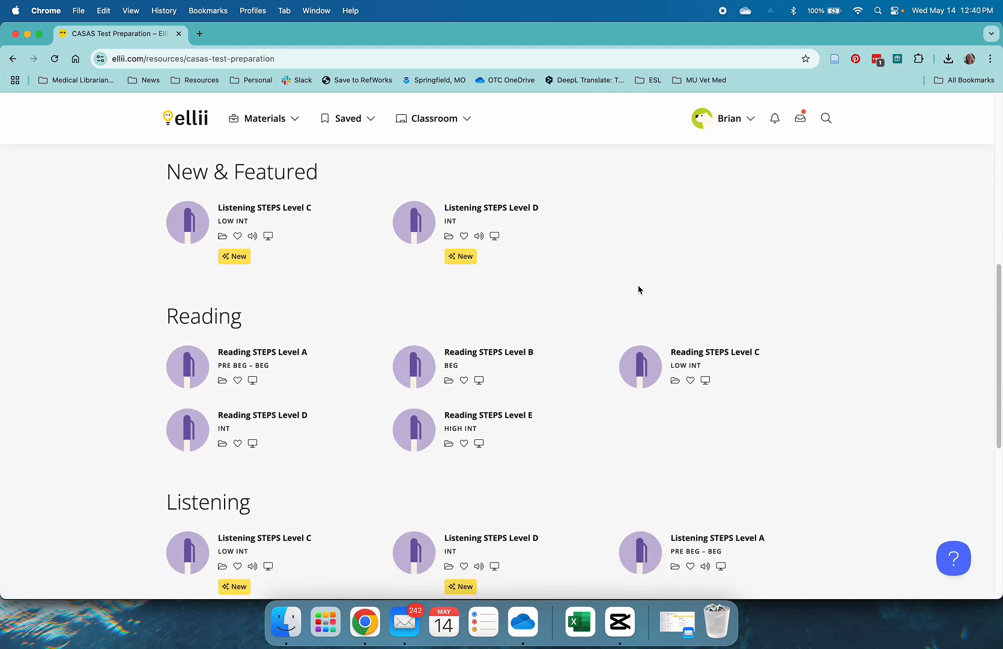
scroll(638, 289, down, 5)
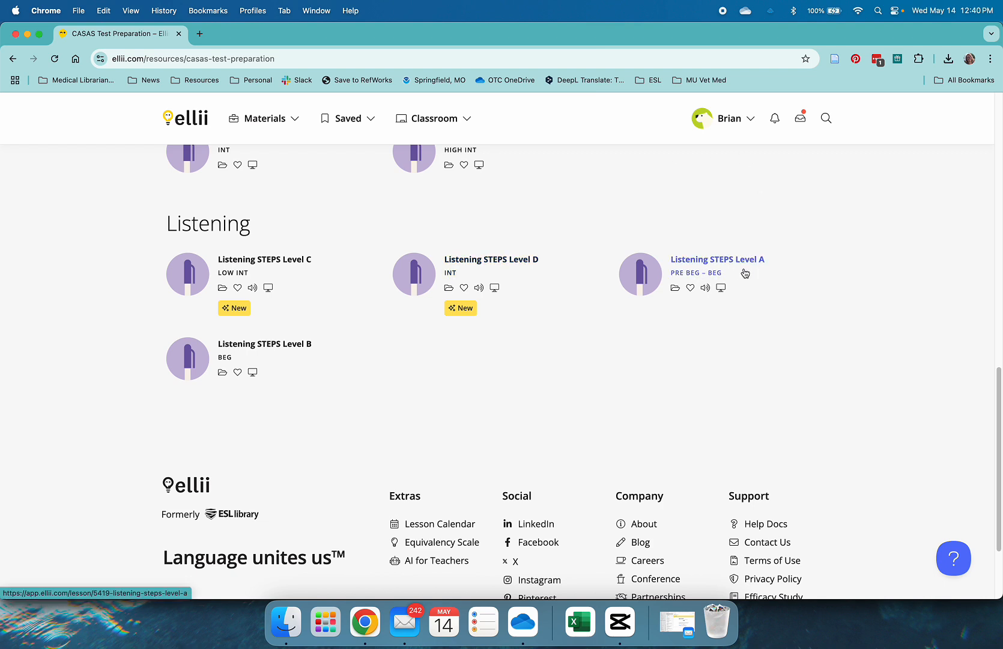
click(699, 273)
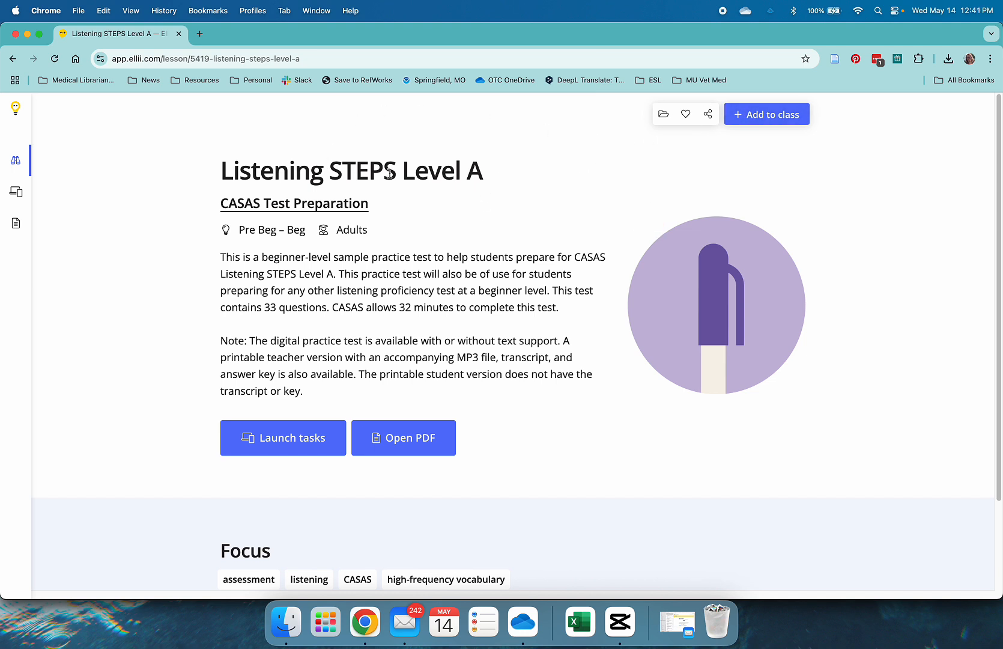
Step: Add Listening STEPS Level A to the ELL BEG test class with location Teaching (available to your students immediately)
click(792, 118)
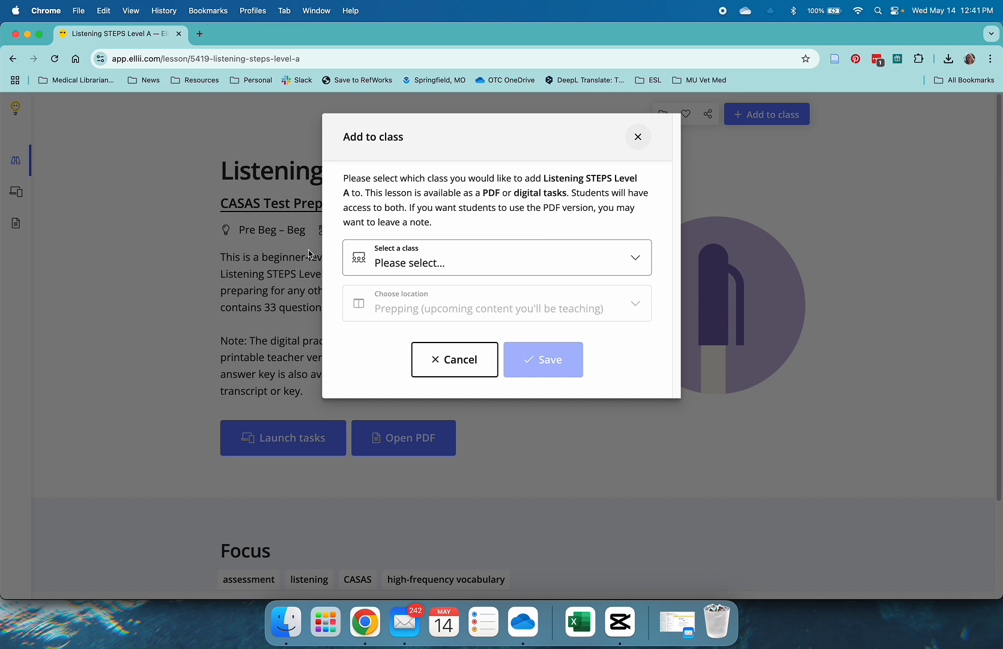
click(456, 268)
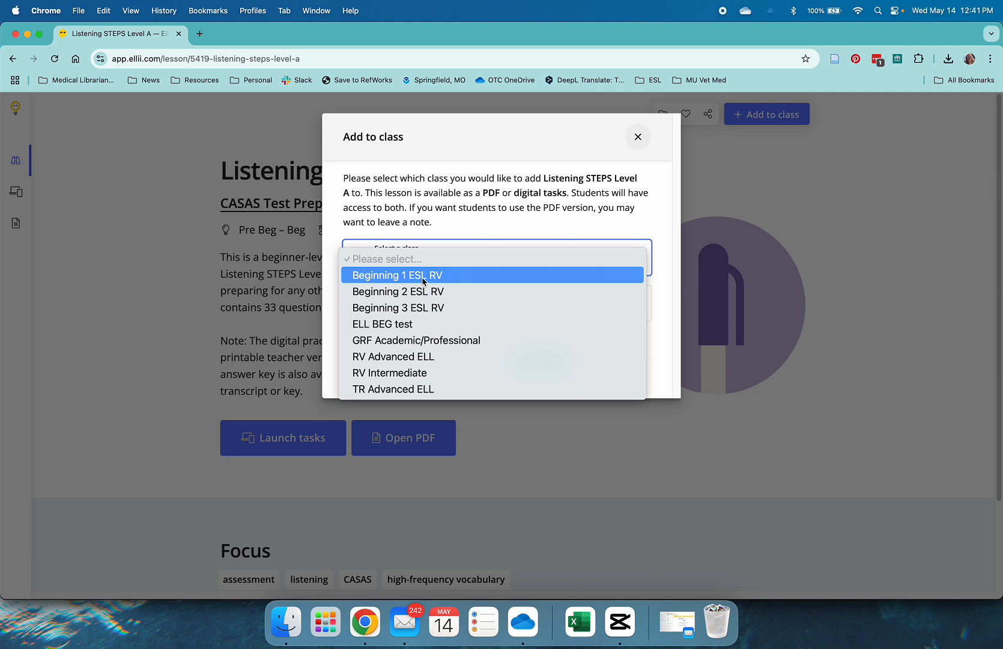
click(405, 329)
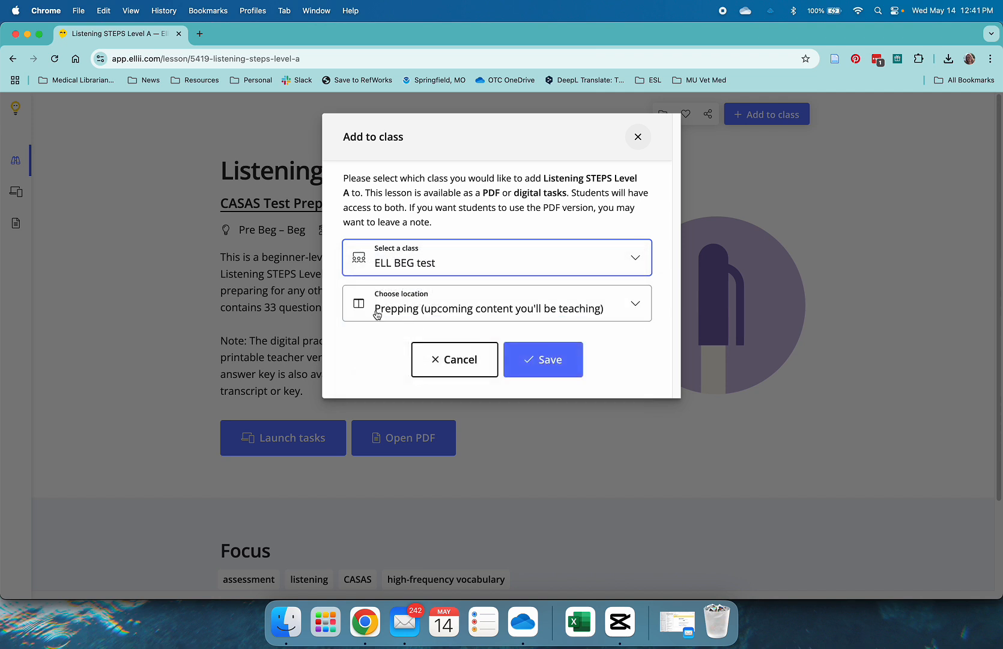
click(377, 314)
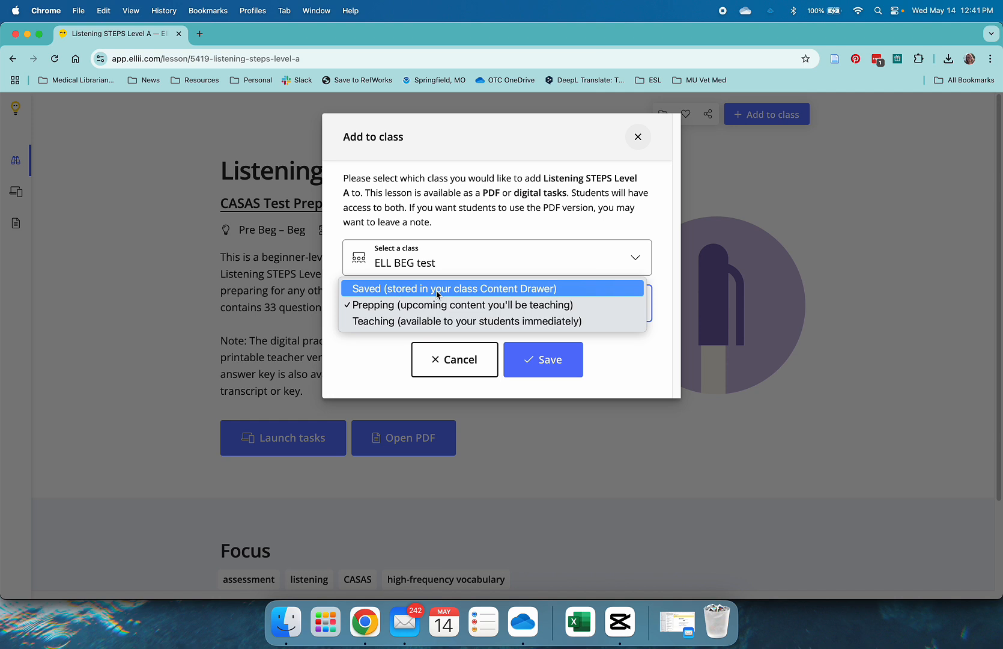
click(423, 322)
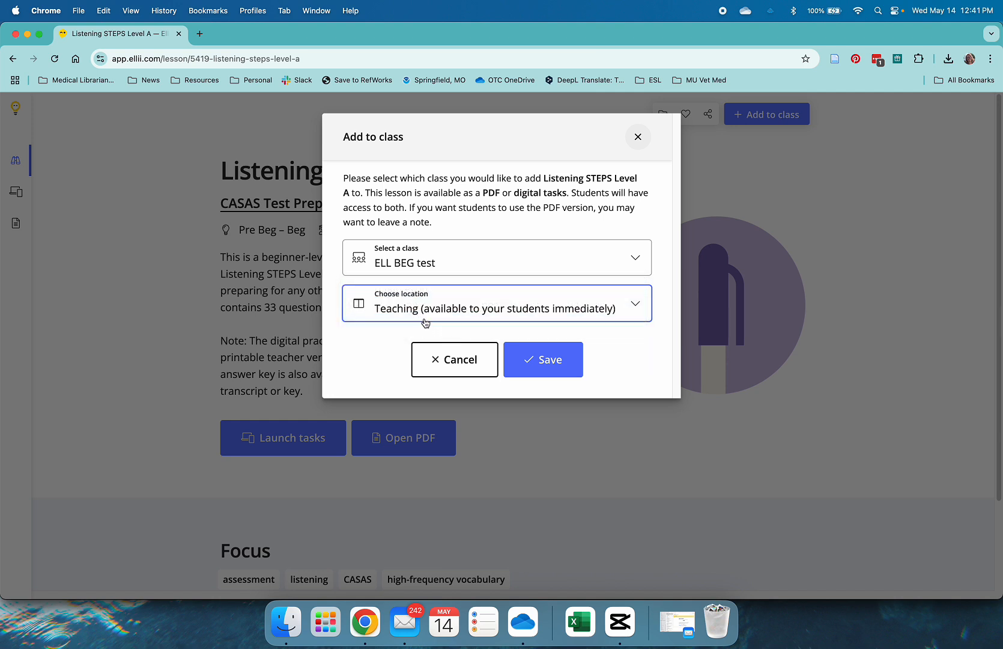
click(533, 367)
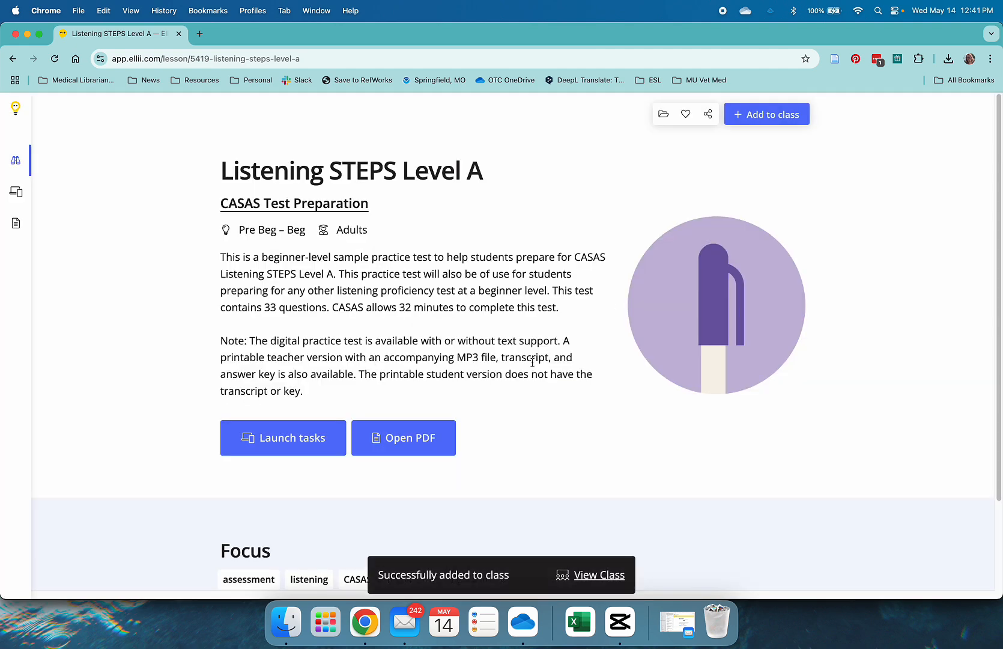
click(798, 114)
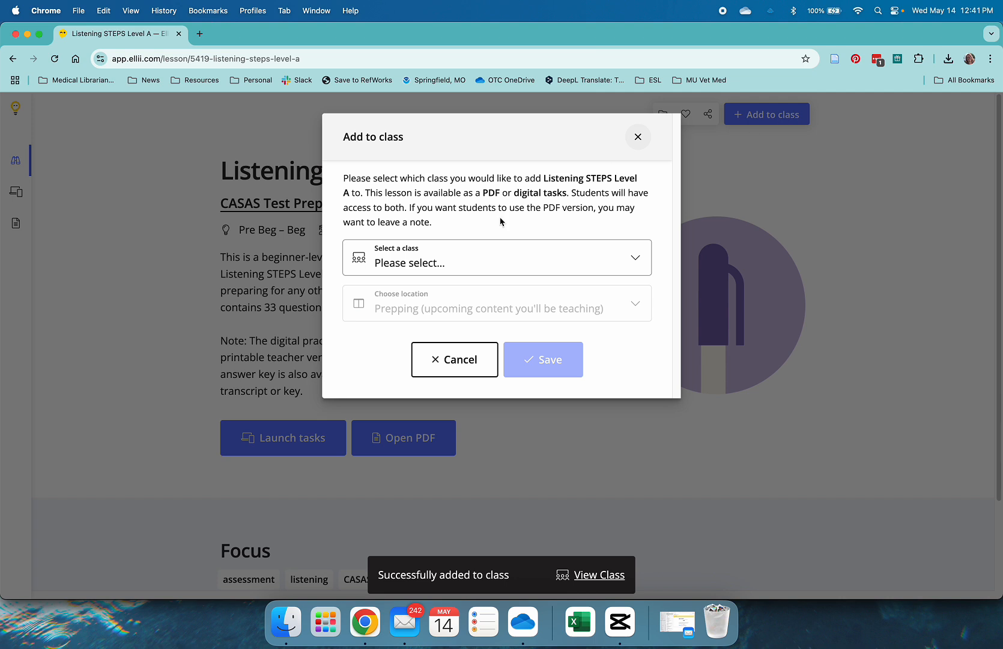
click(482, 264)
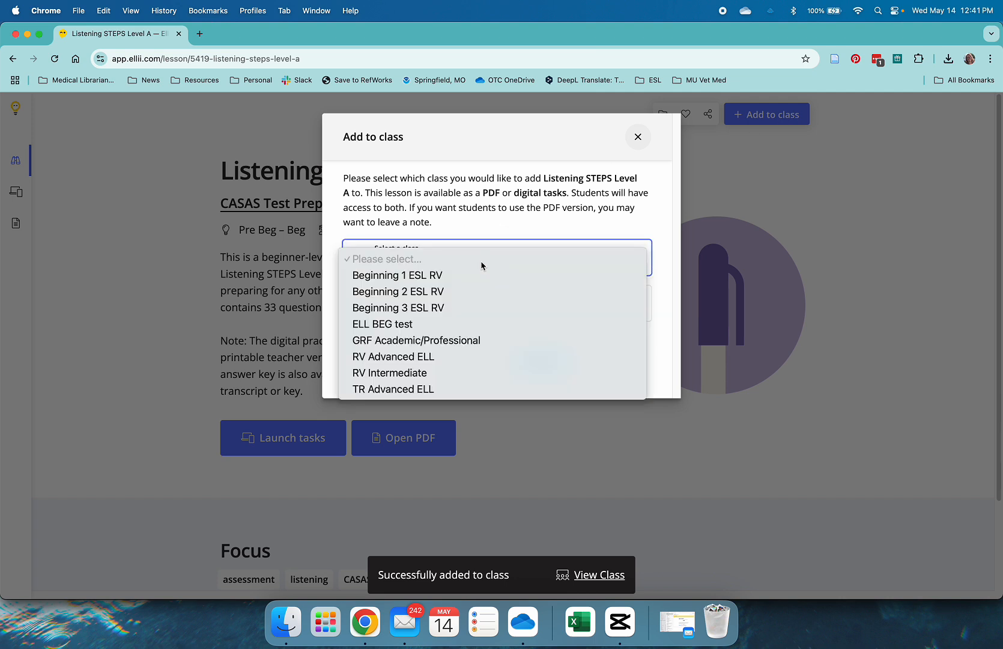
click(449, 327)
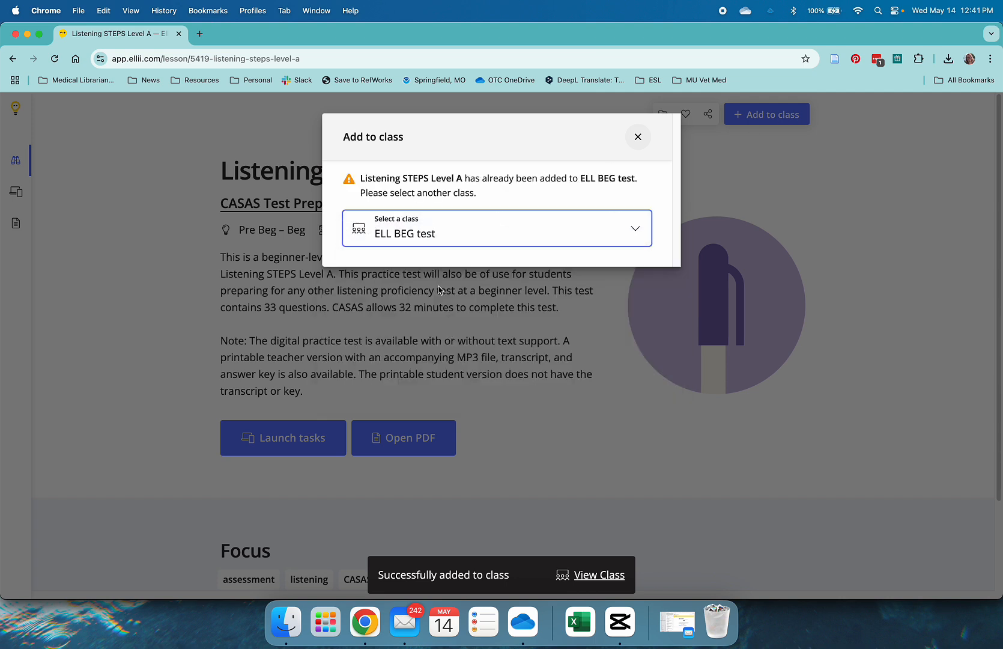
click(638, 136)
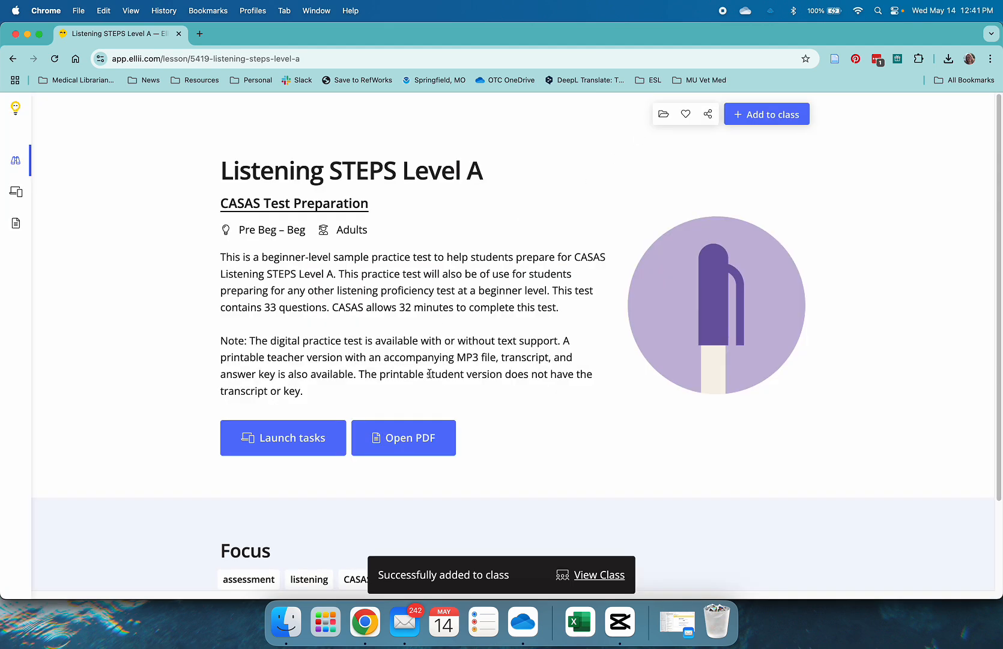
Step: Go back to the CASAS Test Preparation collection and open the Listening STEPS Level B lesson
scroll(335, 309, down, 3)
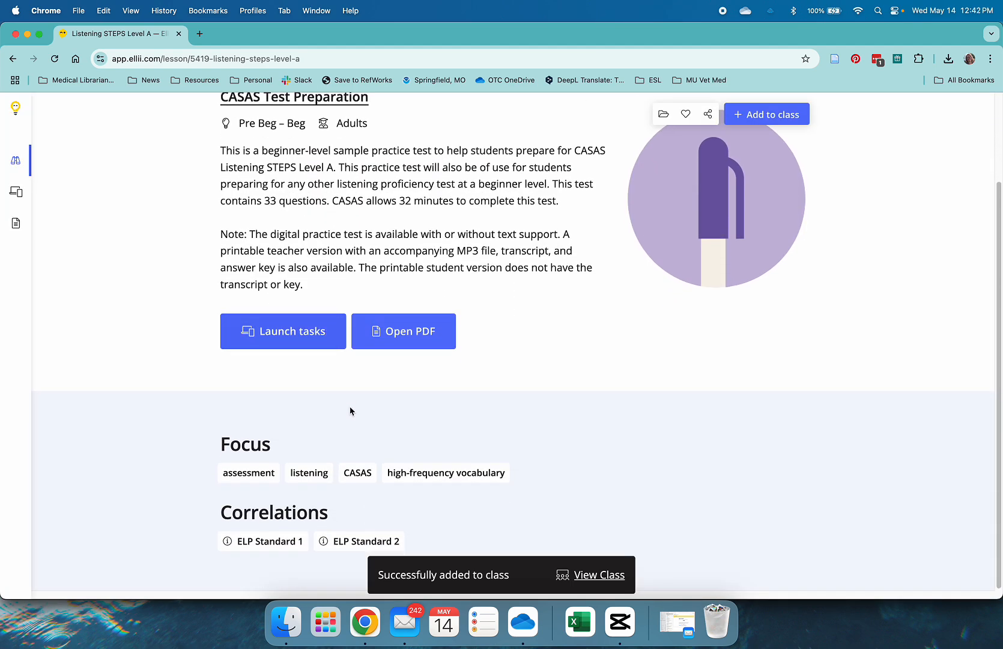
scroll(350, 411, up, 3)
scroll(296, 289, down, 1)
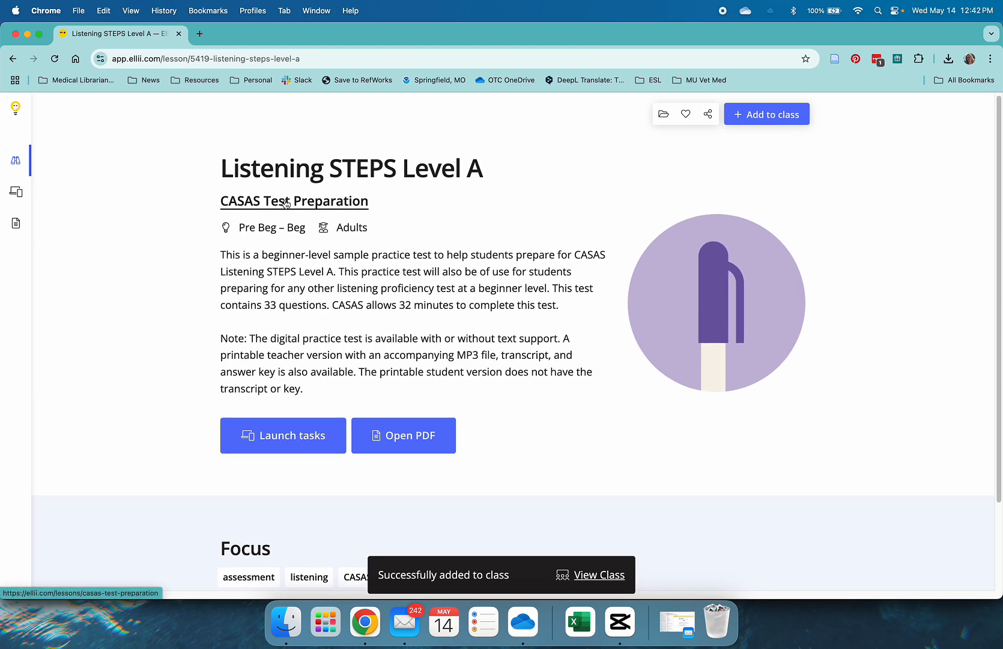
click(13, 58)
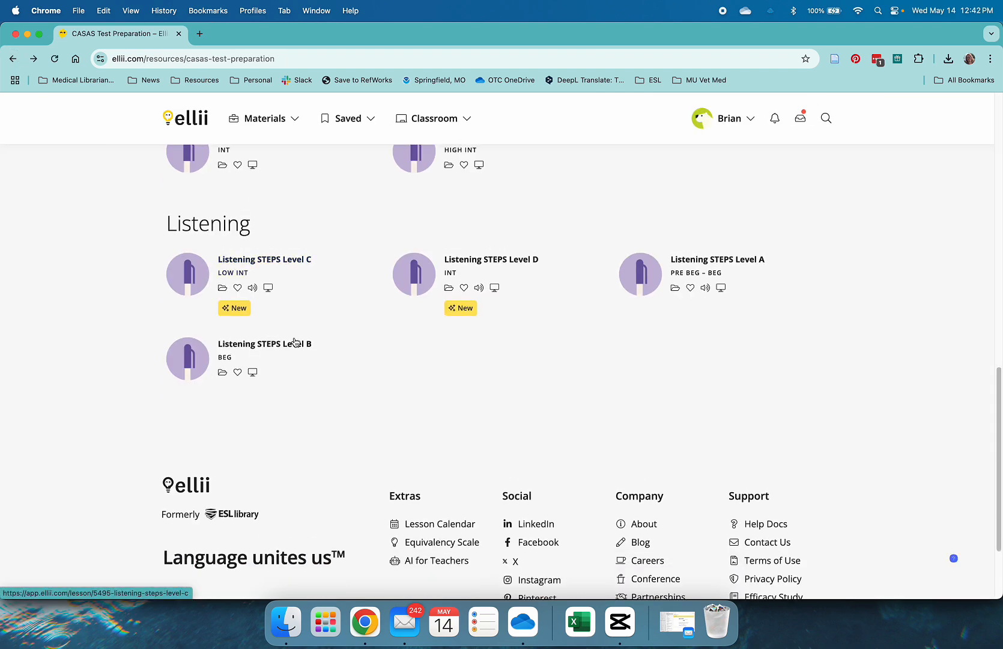
click(298, 347)
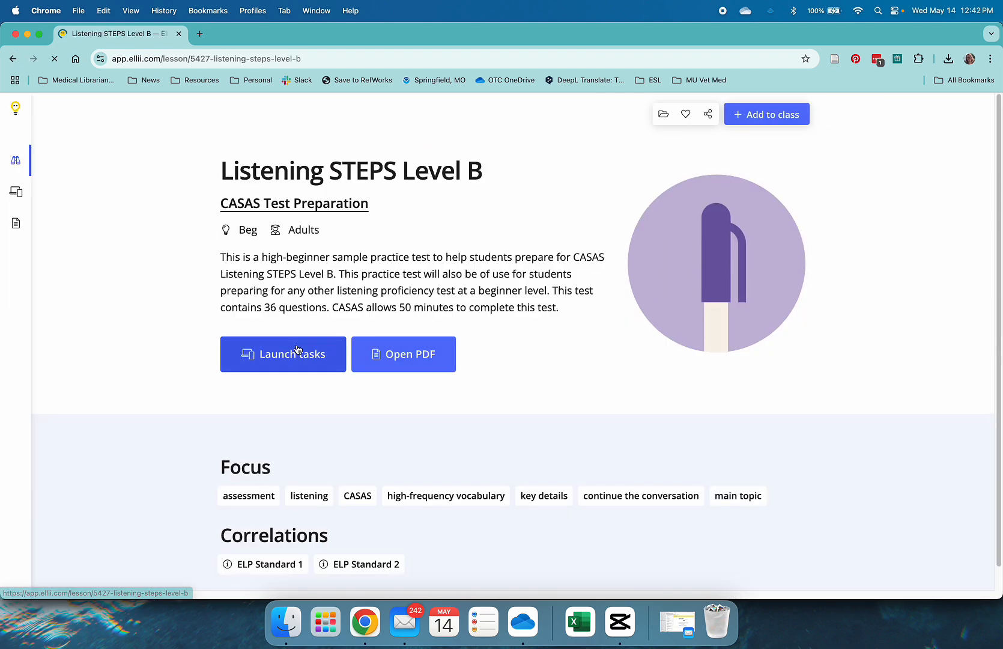
click(772, 114)
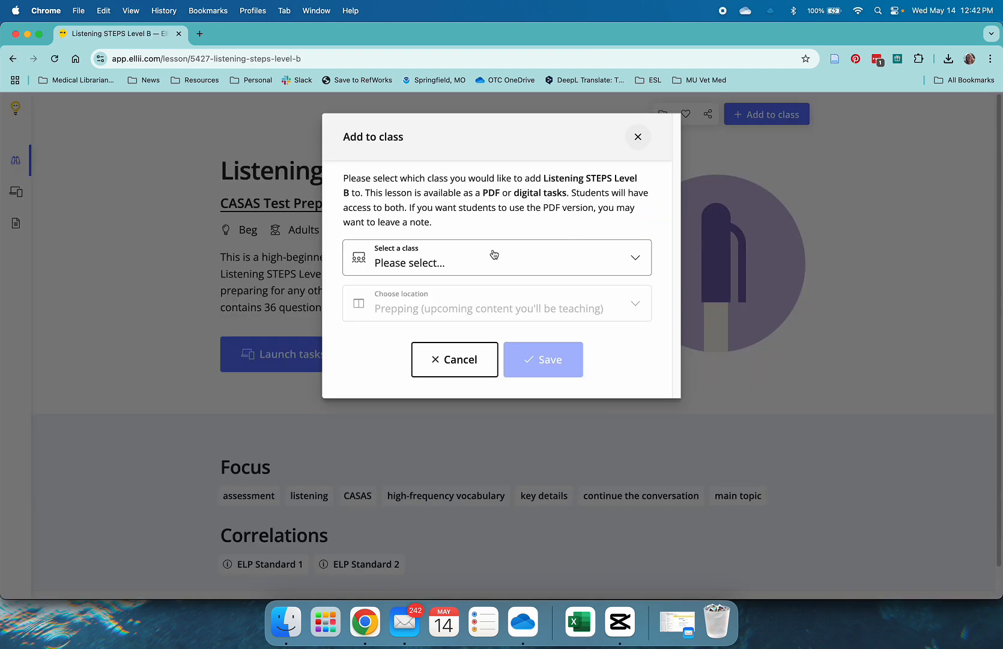
click(460, 265)
click(437, 325)
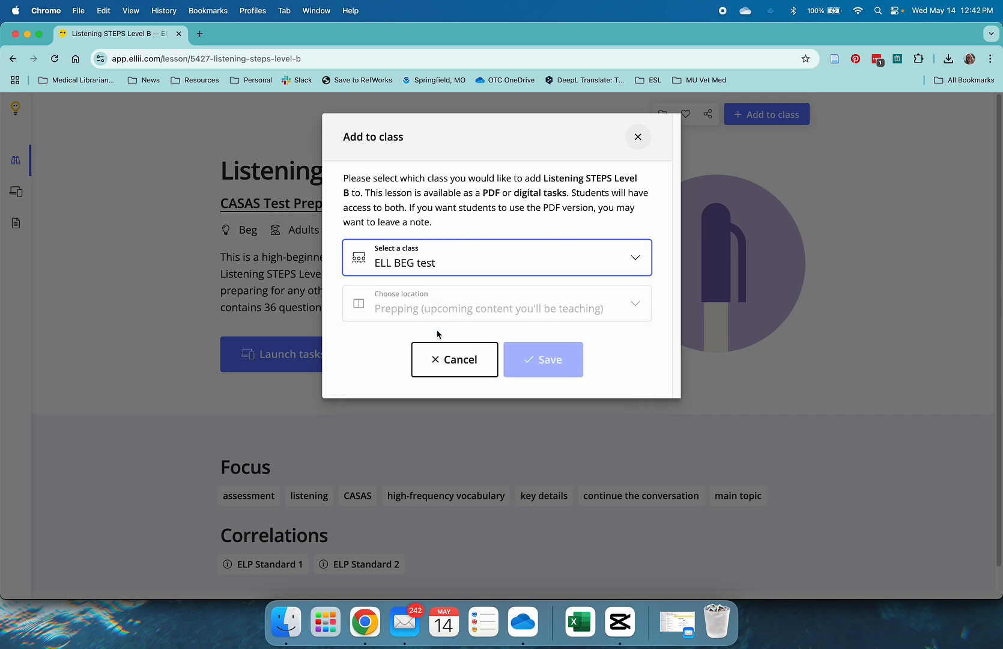
click(434, 301)
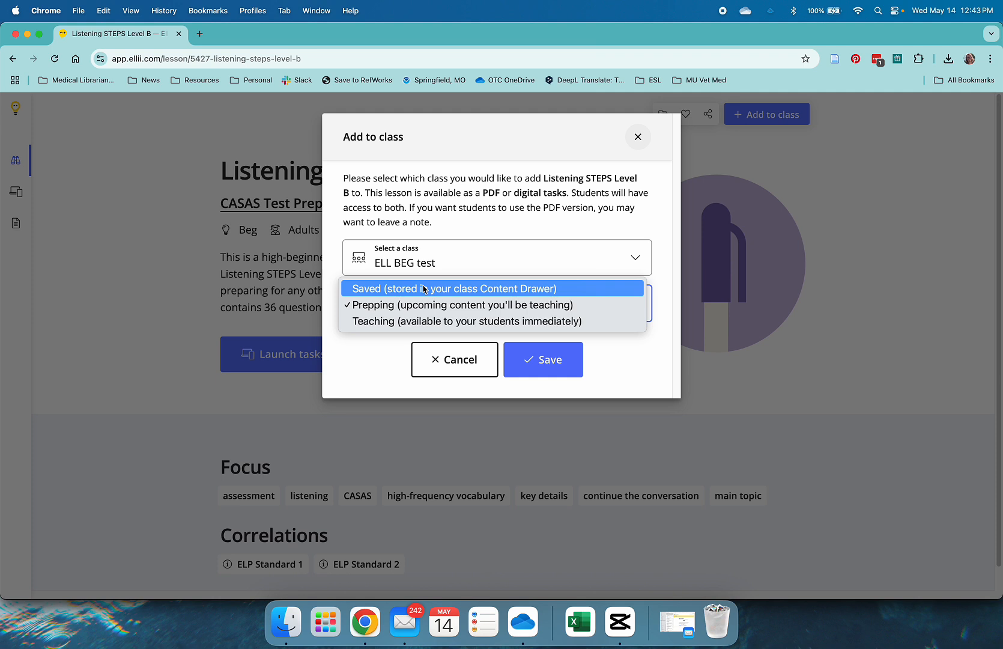
click(637, 137)
click(638, 137)
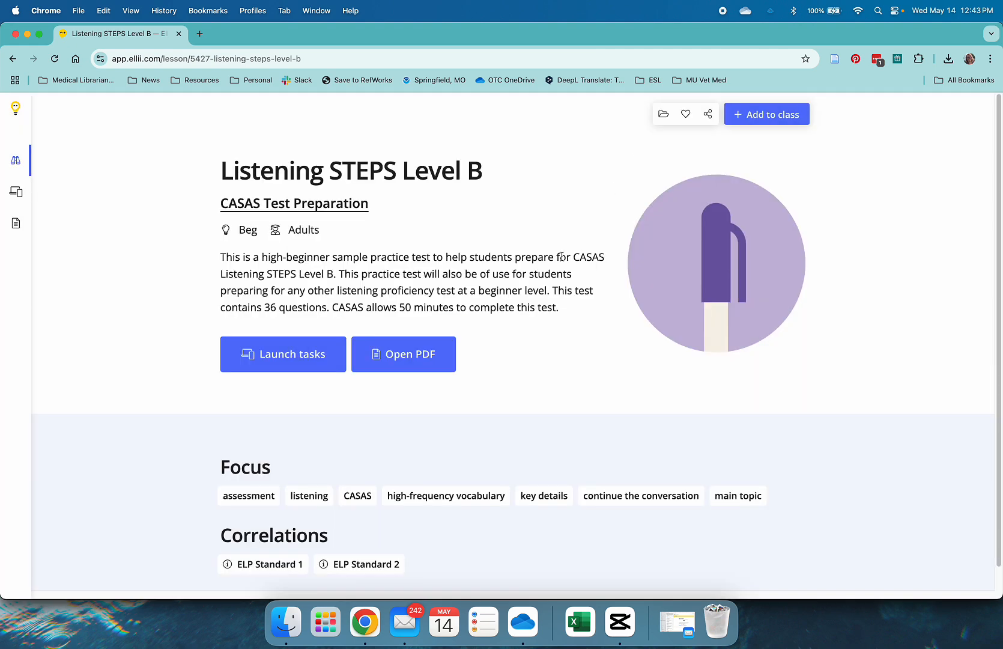
scroll(556, 244, down, 1)
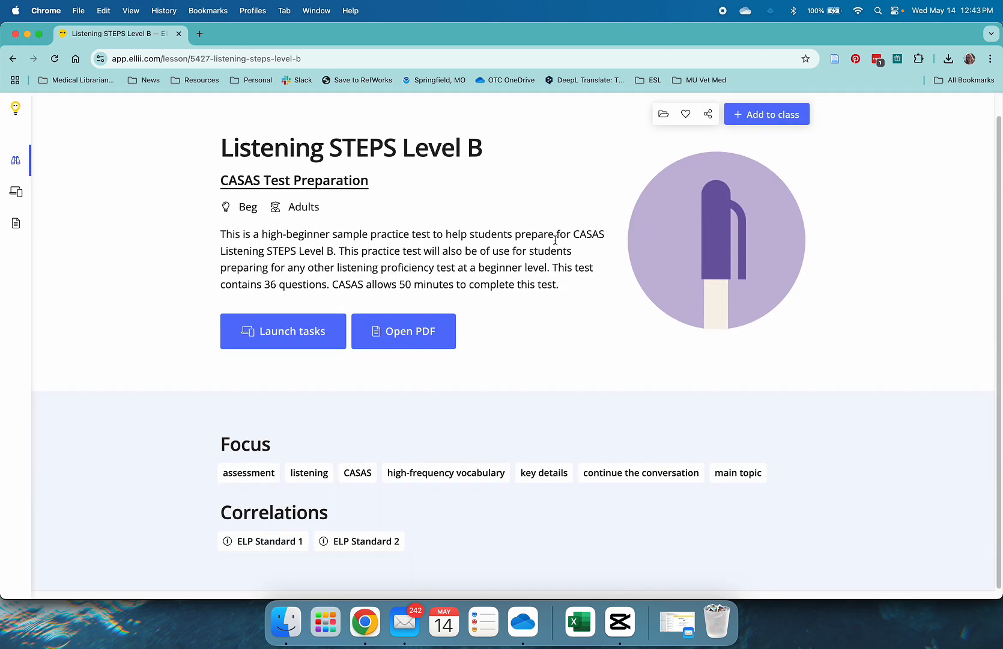